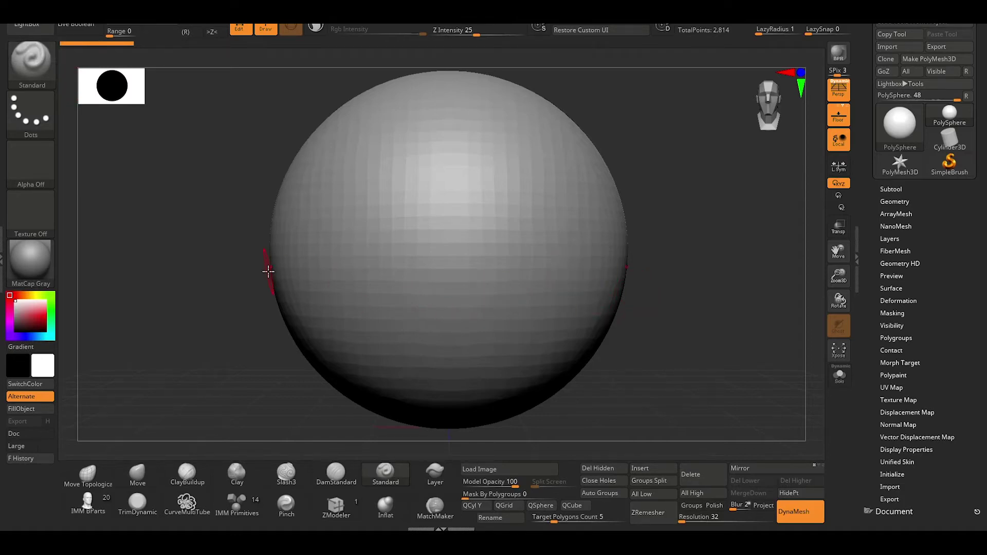
Shrink the sphere to 0.635 scale with Transpose, then scale it back to full size.
{"action": "key", "text": "w"}
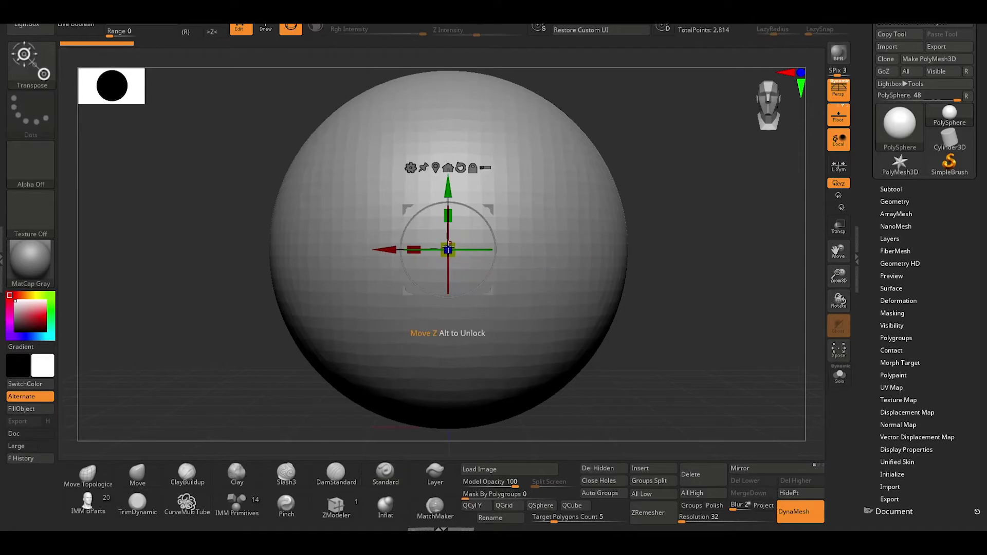
{"action": "left_click_drag", "start_coordinate": [442, 243], "coordinate": [541, 248]}
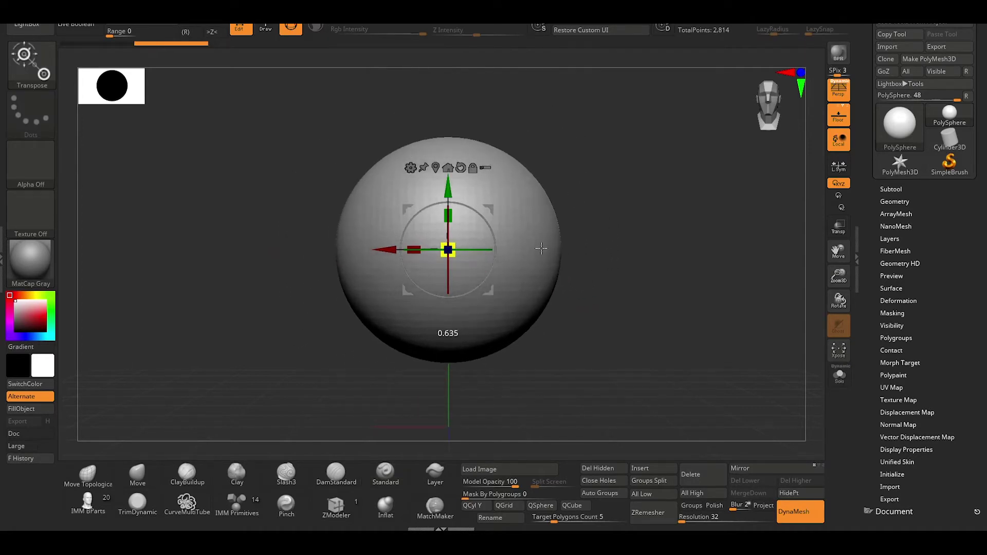
{"action": "left_click_drag", "start_coordinate": [541, 248], "coordinate": [465, 248]}
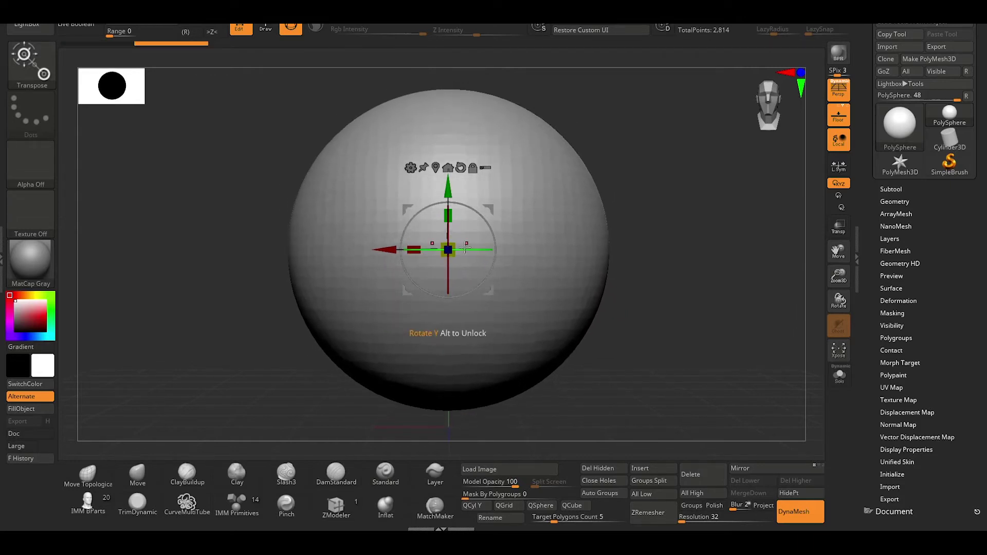
Swap in a 10,880-point Sphere3D, then pick ClayBuildup with MaskPen held ready.
{"action": "key", "text": "q"}
{"action": "left_click", "coordinate": [657, 468]}
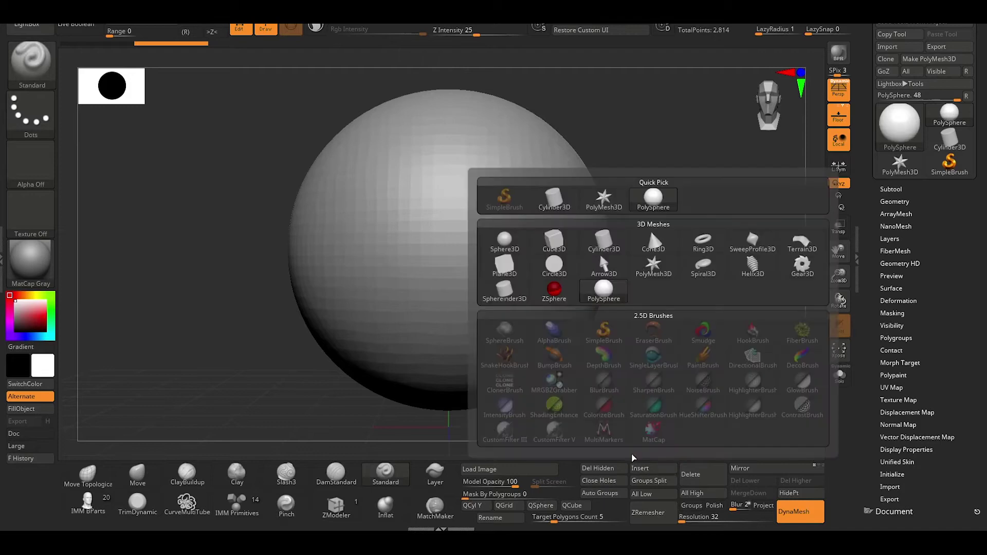
{"action": "left_click", "coordinate": [660, 472]}
{"action": "left_click", "coordinate": [599, 253]}
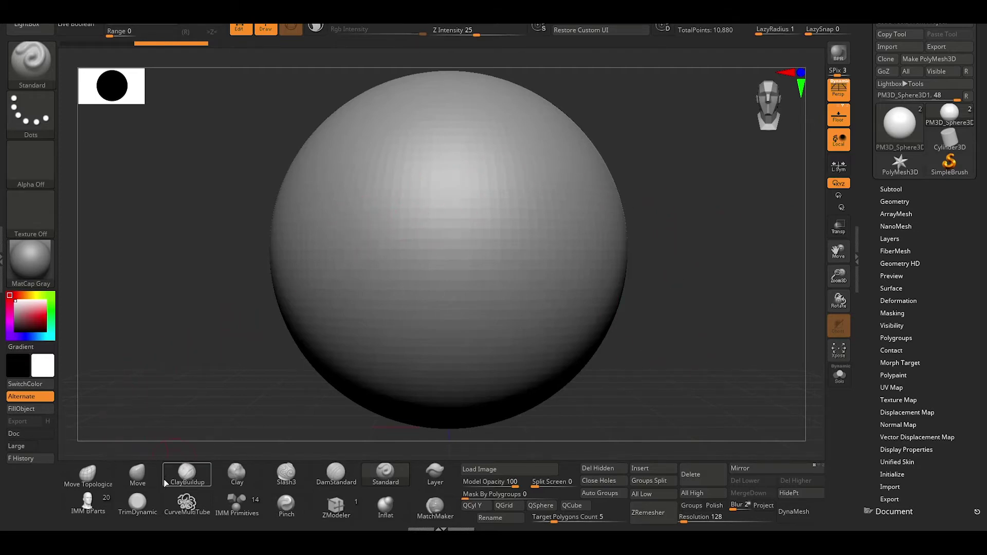
{"action": "left_click", "coordinate": [166, 482]}
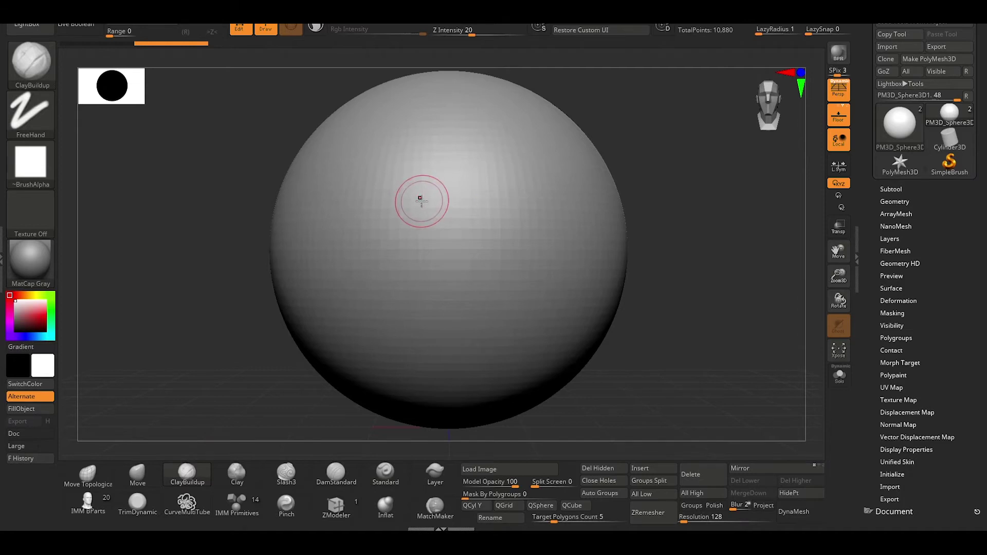
{"action": "key", "text": "ctrl"}
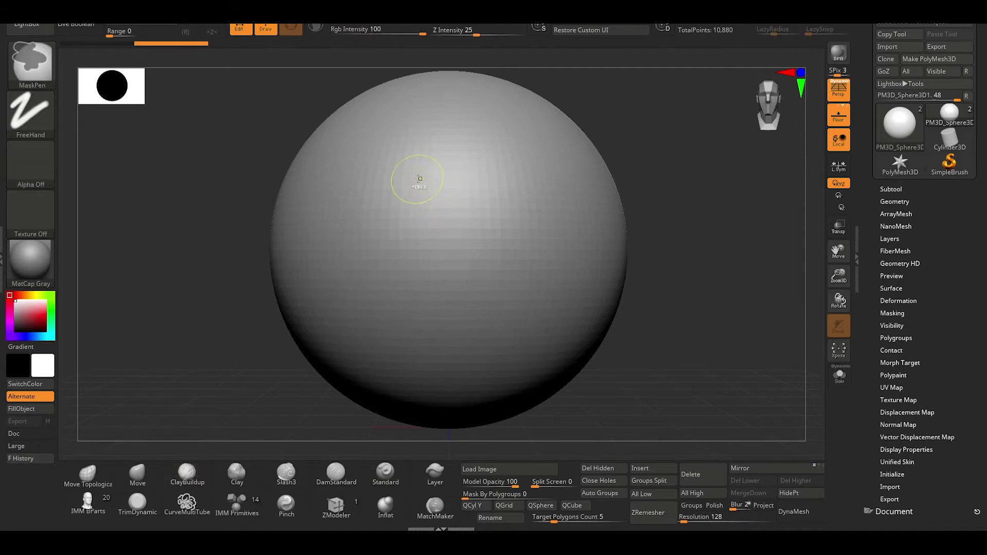
Mask a first continent shape on the upper front of the sphere.
{"action": "mouse_move", "coordinate": [448, 213]}
{"action": "left_mouse_down", "text": "ctrl"}
{"action": "mouse_move", "coordinate": [410, 238]}
{"action": "mouse_move", "coordinate": [467, 329]}
{"action": "mouse_move", "coordinate": [406, 119]}
{"action": "mouse_move", "coordinate": [478, 98]}
{"action": "mouse_move", "coordinate": [474, 77]}
{"action": "mouse_move", "coordinate": [437, 126]}
{"action": "mouse_move", "coordinate": [480, 202]}
{"action": "left_mouse_up", "text": "ctrl"}
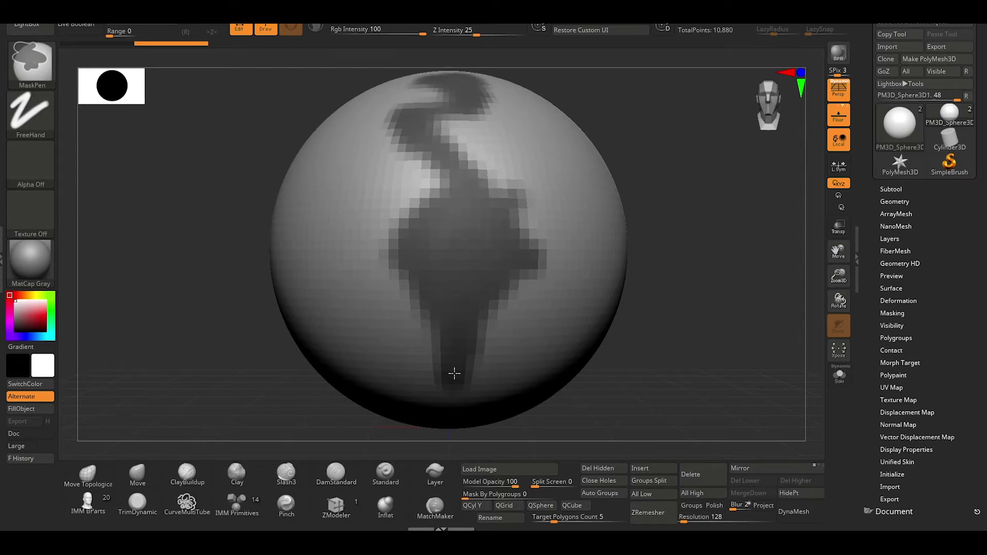
{"action": "left_click_drag", "start_coordinate": [198, 291], "coordinate": [260, 264]}
{"action": "mouse_move", "coordinate": [343, 176]}
{"action": "left_mouse_down", "text": "ctrl"}
{"action": "mouse_move", "coordinate": [215, 231]}
{"action": "mouse_move", "coordinate": [354, 195]}
{"action": "left_mouse_up", "text": "ctrl"}
{"action": "mouse_move", "coordinate": [288, 221]}
{"action": "left_mouse_down", "text": "ctrl"}
{"action": "mouse_move", "coordinate": [334, 315]}
{"action": "mouse_move", "coordinate": [406, 206]}
{"action": "mouse_move", "coordinate": [306, 196]}
{"action": "mouse_move", "coordinate": [216, 170]}
{"action": "mouse_move", "coordinate": [230, 129]}
{"action": "mouse_move", "coordinate": [360, 210]}
{"action": "mouse_move", "coordinate": [326, 211]}
{"action": "mouse_move", "coordinate": [348, 260]}
{"action": "left_mouse_up", "text": "ctrl"}
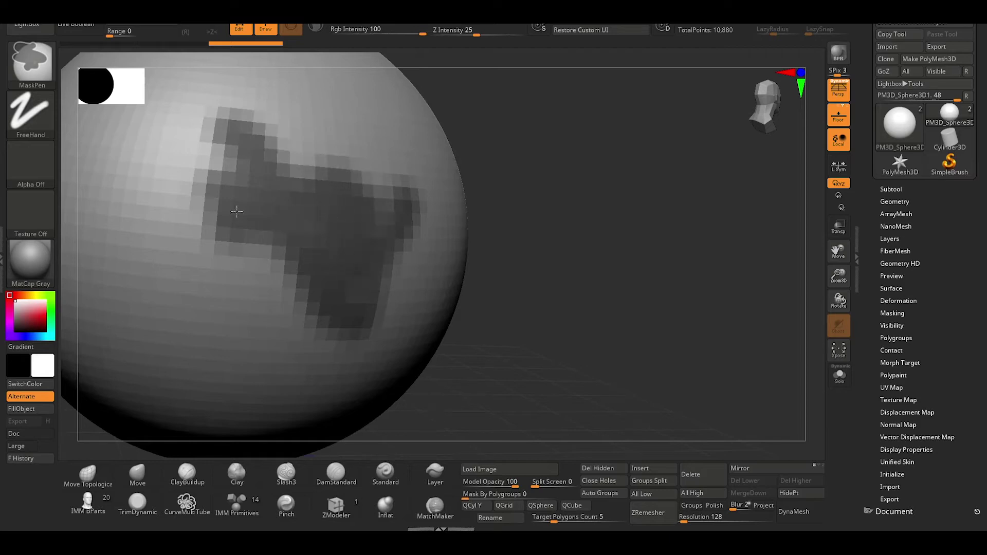
{"action": "left_click_drag", "start_coordinate": [594, 298], "coordinate": [531, 244], "text": "alt"}
{"action": "mouse_move", "coordinate": [171, 164]}
{"action": "left_mouse_down"}
{"action": "mouse_move", "coordinate": [183, 253]}
{"action": "mouse_move", "coordinate": [209, 264]}
{"action": "left_mouse_up"}
Mask a winding, branching continent patch on another side of the sphere.
{"action": "mouse_move", "coordinate": [265, 149]}
{"action": "left_mouse_down", "text": "ctrl"}
{"action": "mouse_move", "coordinate": [224, 164]}
{"action": "mouse_move", "coordinate": [154, 132]}
{"action": "mouse_move", "coordinate": [211, 172]}
{"action": "mouse_move", "coordinate": [229, 158]}
{"action": "mouse_move", "coordinate": [229, 200]}
{"action": "left_mouse_up", "text": "ctrl"}
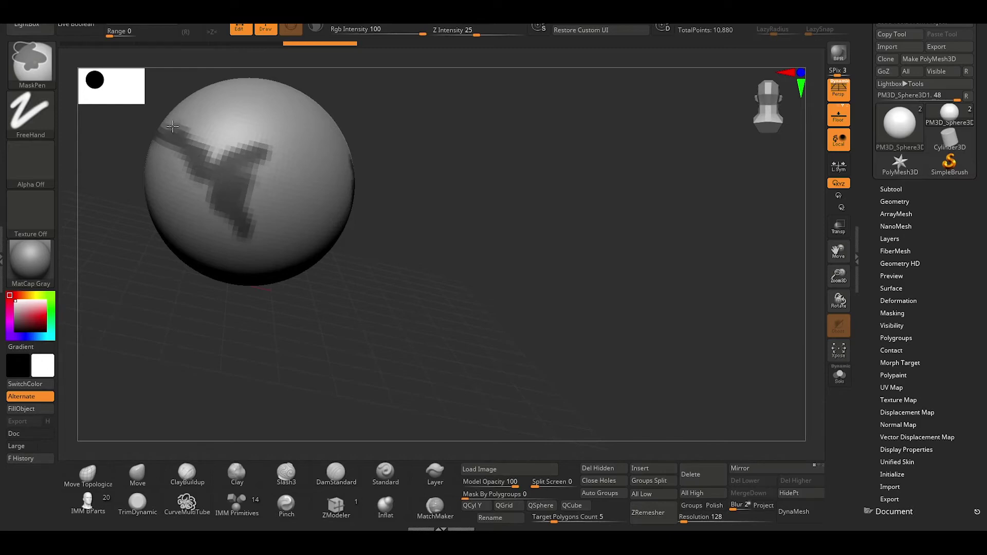
{"action": "left_click_drag", "start_coordinate": [172, 127], "coordinate": [197, 118], "text": "ctrl"}
{"action": "left_click_drag", "start_coordinate": [282, 108], "coordinate": [274, 120], "text": "ctrl"}
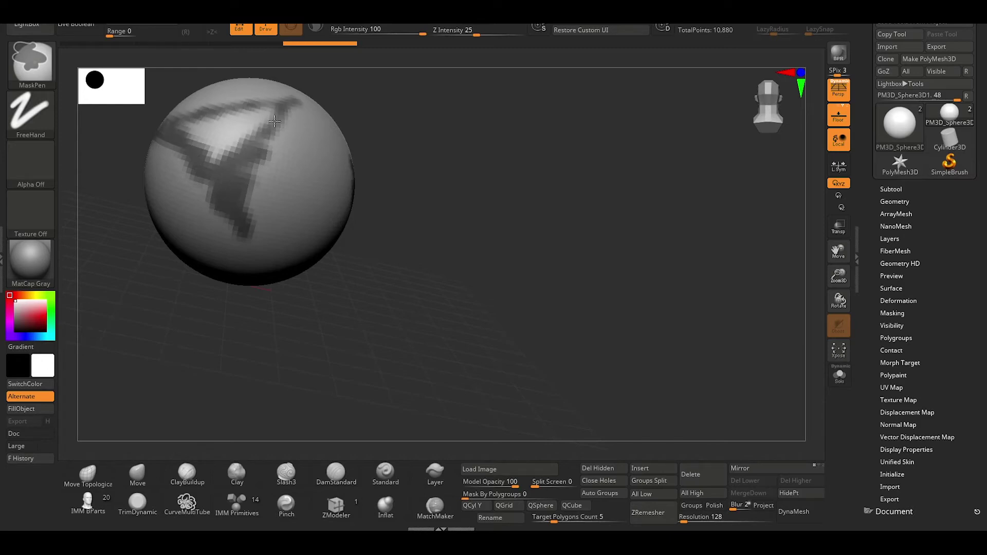
{"action": "mouse_move", "coordinate": [206, 122]}
{"action": "left_mouse_down", "text": "ctrl"}
{"action": "mouse_move", "coordinate": [265, 121]}
{"action": "mouse_move", "coordinate": [221, 155]}
{"action": "mouse_move", "coordinate": [197, 134]}
{"action": "left_mouse_up", "text": "ctrl"}
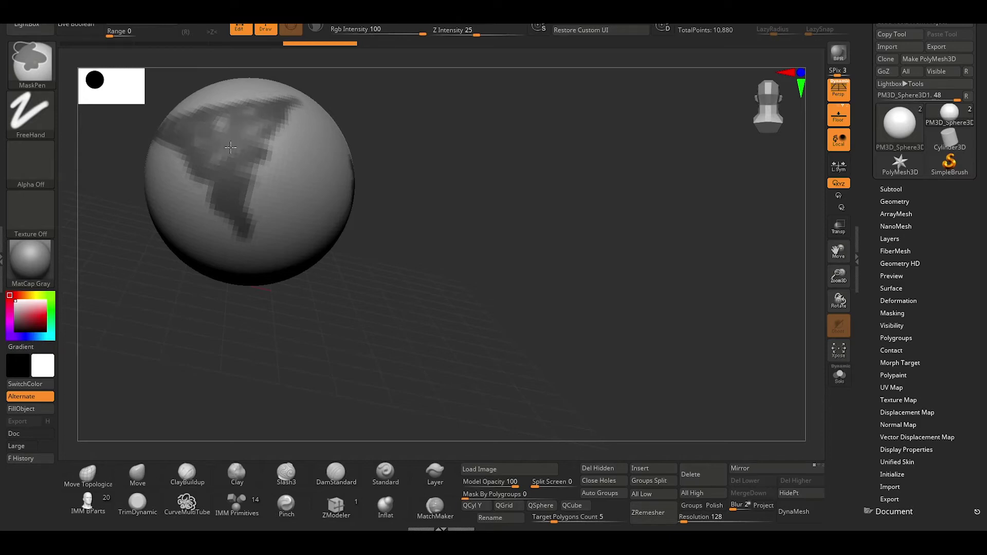
{"action": "left_click_drag", "start_coordinate": [253, 158], "coordinate": [252, 212], "text": "ctrl"}
{"action": "mouse_move", "coordinate": [465, 239]}
{"action": "left_mouse_down"}
{"action": "mouse_move", "coordinate": [454, 220]}
{"action": "mouse_move", "coordinate": [462, 165]}
{"action": "mouse_move", "coordinate": [242, 286]}
{"action": "mouse_move", "coordinate": [247, 317]}
{"action": "mouse_move", "coordinate": [218, 311]}
{"action": "mouse_move", "coordinate": [215, 279]}
{"action": "mouse_move", "coordinate": [231, 308]}
{"action": "left_mouse_up"}
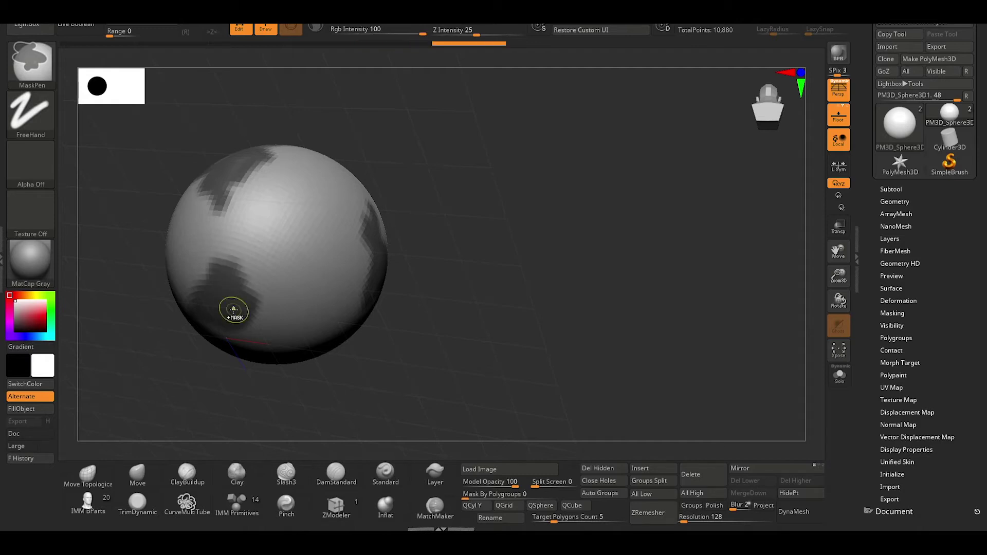
{"action": "mouse_move", "coordinate": [443, 335]}
{"action": "left_mouse_down"}
{"action": "mouse_move", "coordinate": [471, 293]}
{"action": "mouse_move", "coordinate": [370, 337]}
{"action": "mouse_move", "coordinate": [381, 303]}
{"action": "mouse_move", "coordinate": [291, 236]}
{"action": "mouse_move", "coordinate": [329, 249]}
{"action": "mouse_move", "coordinate": [334, 213]}
{"action": "left_mouse_up"}
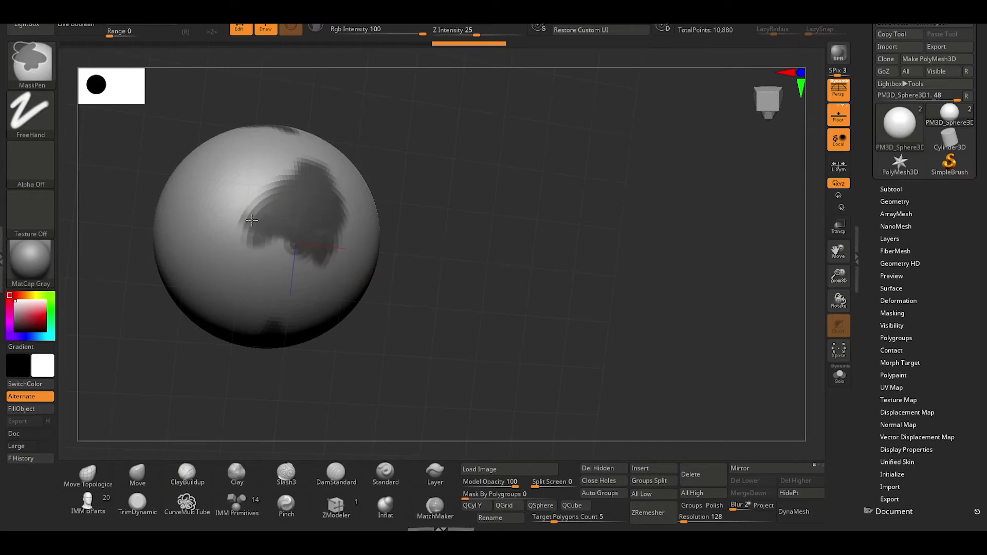
{"action": "mouse_move", "coordinate": [295, 244]}
{"action": "left_mouse_down", "text": "ctrl"}
{"action": "mouse_move", "coordinate": [286, 253]}
{"action": "mouse_move", "coordinate": [299, 272]}
{"action": "mouse_move", "coordinate": [145, 330]}
{"action": "mouse_move", "coordinate": [347, 332]}
{"action": "mouse_move", "coordinate": [417, 290]}
{"action": "mouse_move", "coordinate": [288, 359]}
{"action": "mouse_move", "coordinate": [79, 403]}
{"action": "mouse_move", "coordinate": [166, 351]}
{"action": "left_mouse_up", "text": "ctrl"}
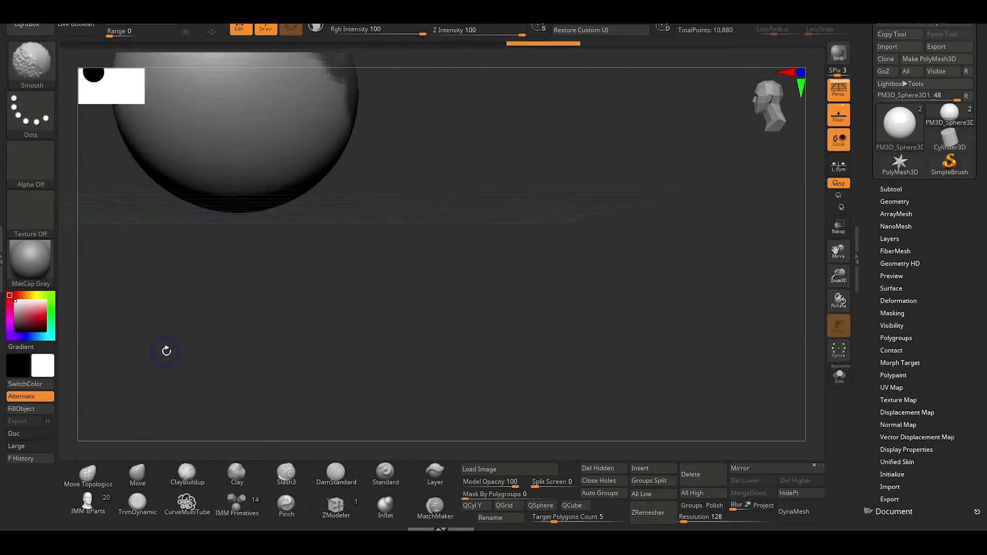
Rotate the sphere back and mask one more small continent patch.
{"action": "key", "text": "shift"}
{"action": "mouse_move", "coordinate": [388, 206]}
{"action": "left_mouse_down"}
{"action": "mouse_move", "coordinate": [410, 280]}
{"action": "mouse_move", "coordinate": [385, 121]}
{"action": "mouse_move", "coordinate": [419, 201]}
{"action": "mouse_move", "coordinate": [172, 288]}
{"action": "mouse_move", "coordinate": [276, 319]}
{"action": "mouse_move", "coordinate": [262, 300]}
{"action": "mouse_move", "coordinate": [278, 286]}
{"action": "mouse_move", "coordinate": [231, 355]}
{"action": "mouse_move", "coordinate": [246, 347]}
{"action": "left_mouse_up"}
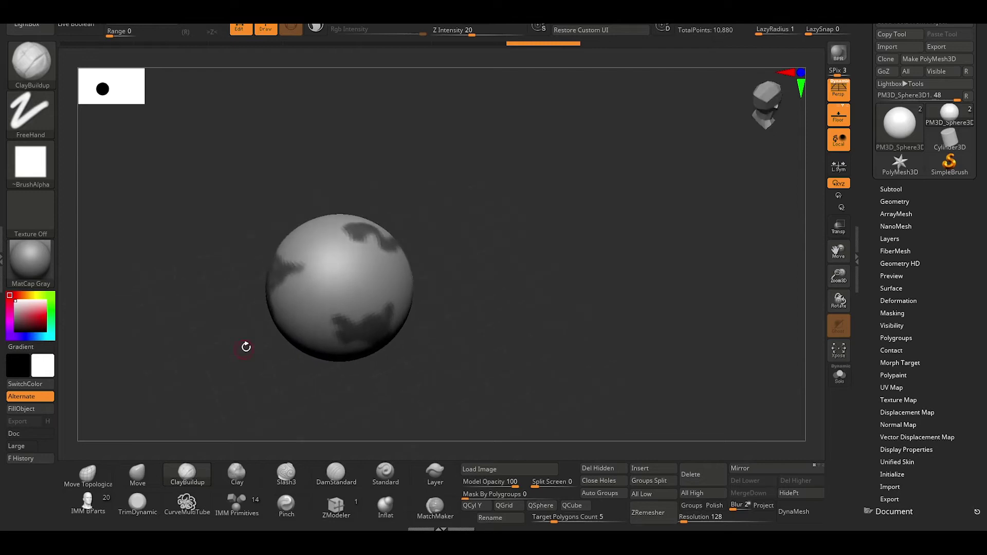
{"action": "left_click", "coordinate": [316, 245], "text": "ctrl"}
{"action": "left_click_drag", "start_coordinate": [315, 238], "coordinate": [329, 242], "text": "ctrl"}
{"action": "mouse_move", "coordinate": [567, 292]}
{"action": "left_mouse_down"}
{"action": "mouse_move", "coordinate": [562, 323]}
{"action": "mouse_move", "coordinate": [518, 333]}
{"action": "mouse_move", "coordinate": [533, 302]}
{"action": "mouse_move", "coordinate": [498, 307]}
{"action": "left_mouse_up"}
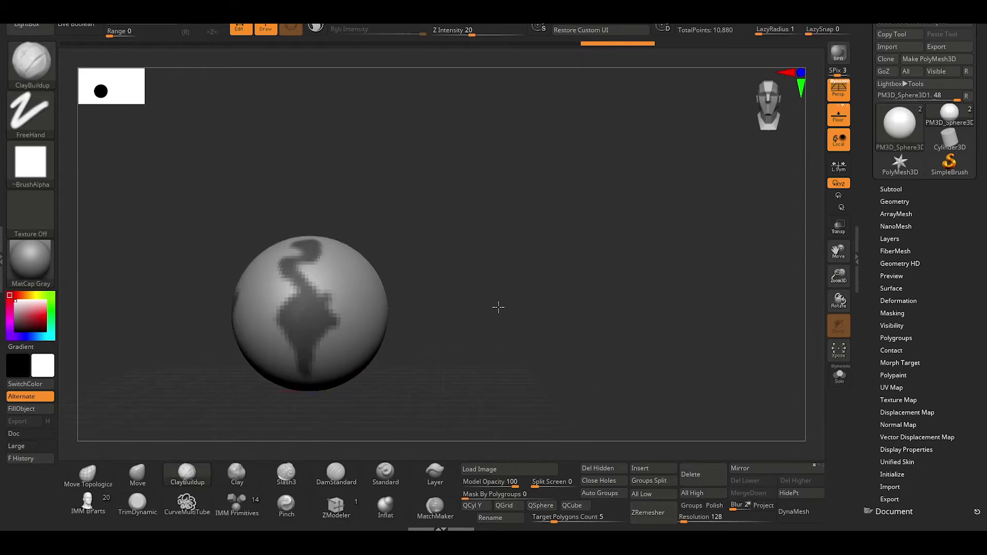
Extract the masked patches into a new Extract1 subtool and compare it with the base sphere.
{"action": "left_click", "coordinate": [889, 190]}
{"action": "scroll", "coordinate": [878, 442], "scroll_direction": "down", "scroll_amount": 5}
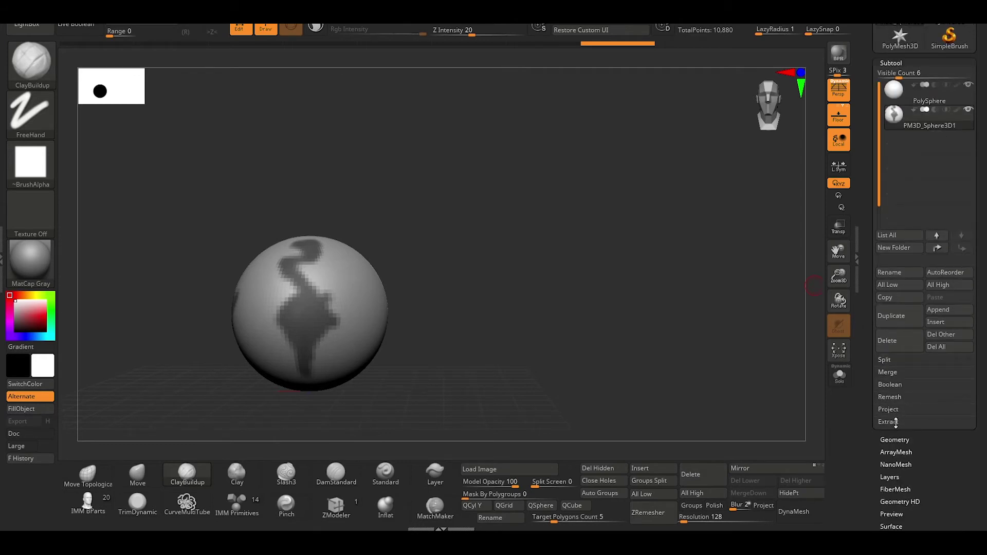
{"action": "left_click", "coordinate": [889, 421]}
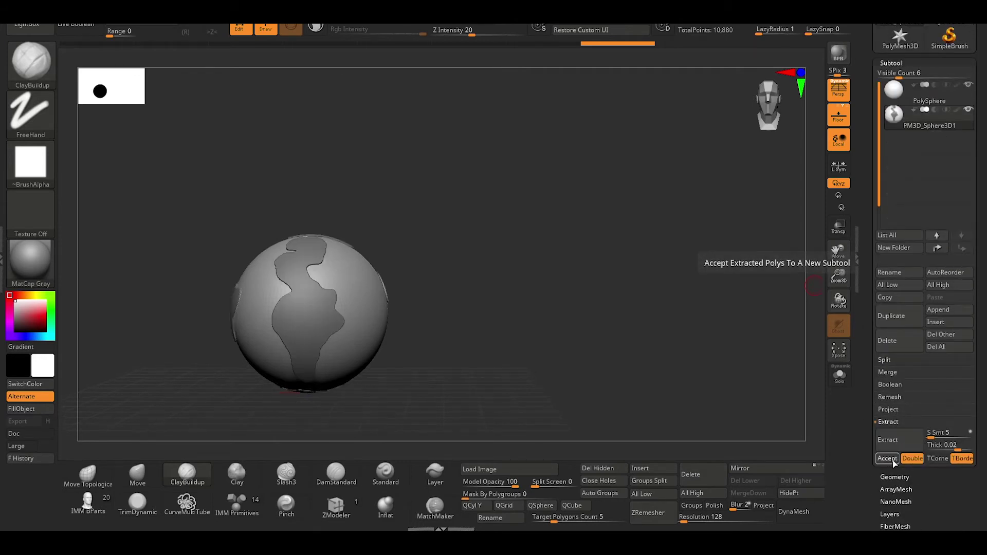
{"action": "left_click", "coordinate": [886, 458]}
{"action": "left_click", "coordinate": [501, 308], "text": "ctrl"}
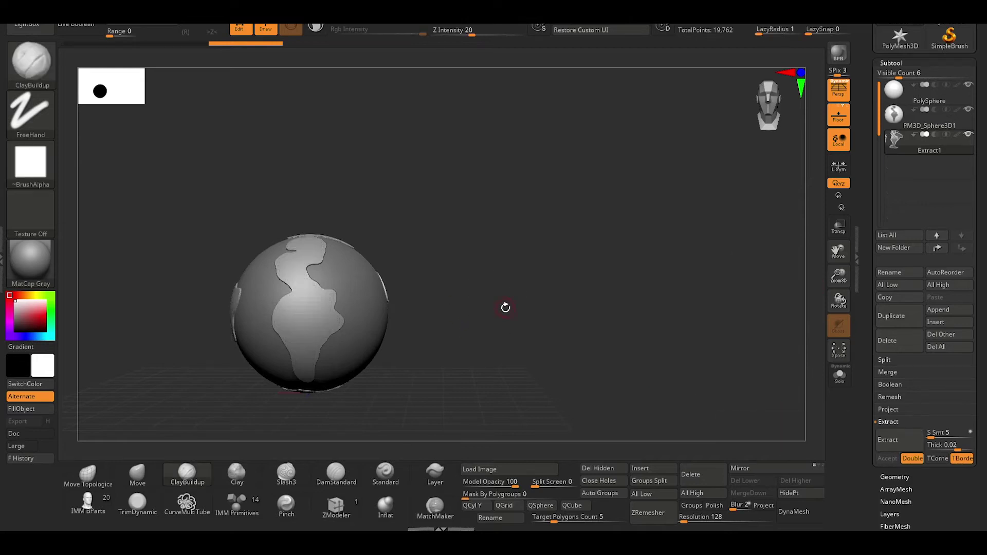
{"action": "left_click", "coordinate": [920, 117]}
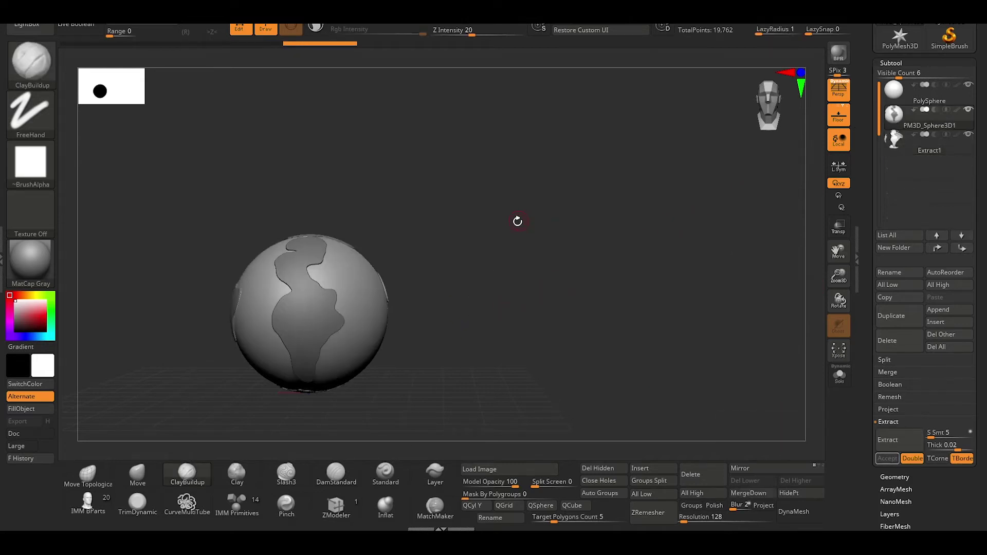
{"action": "left_click", "coordinate": [893, 144]}
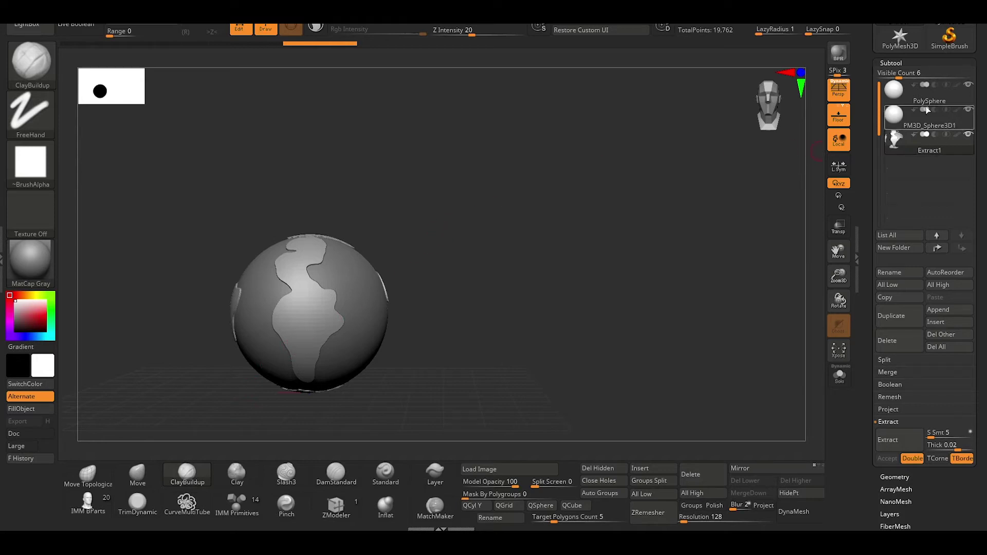
{"action": "left_click", "coordinate": [896, 93]}
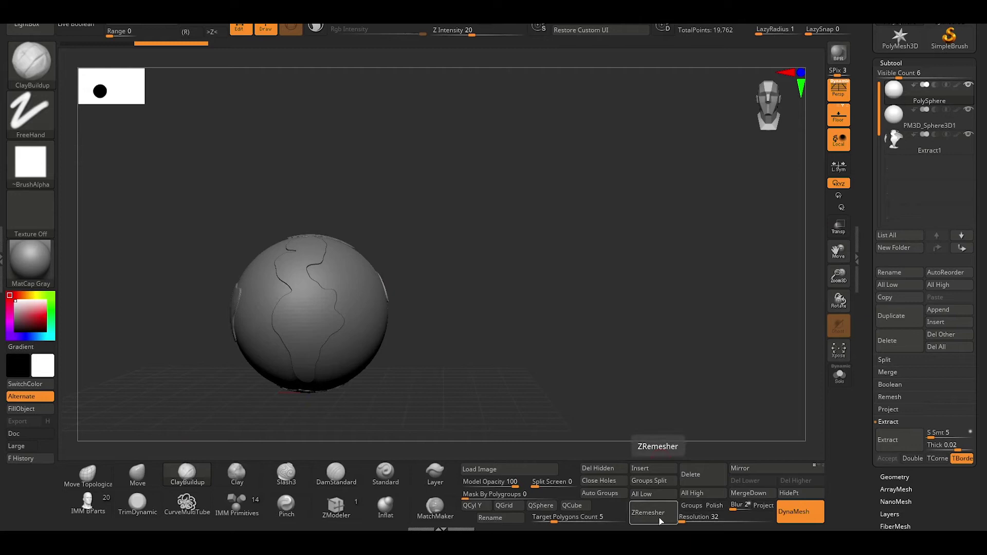
{"action": "left_click", "coordinate": [840, 376]}
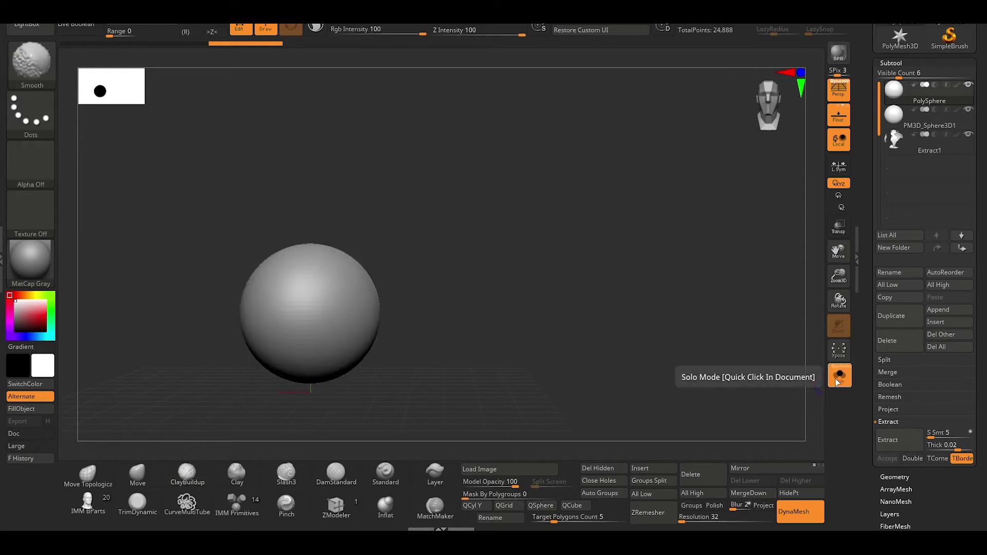
{"action": "key", "text": "shift+f"}
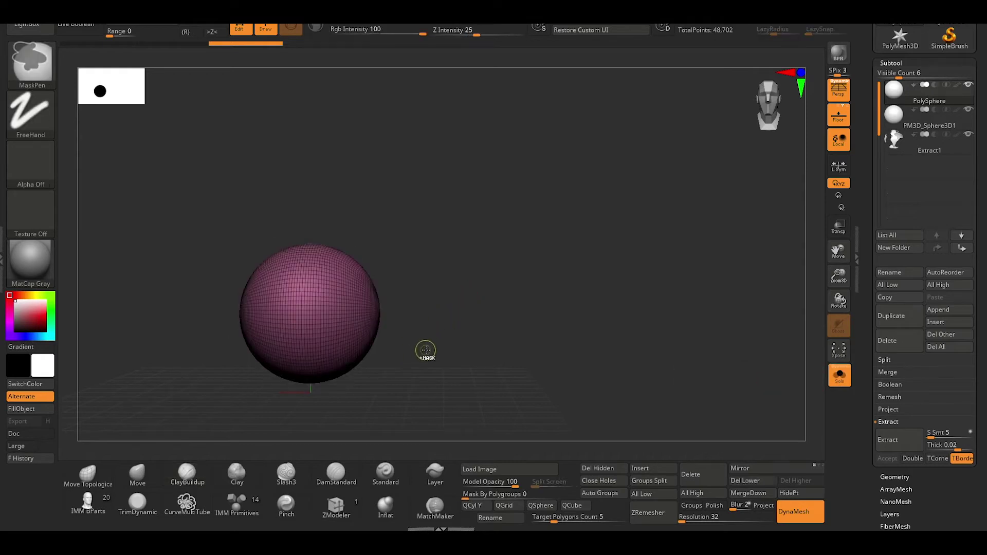
{"action": "left_click", "coordinate": [838, 375]}
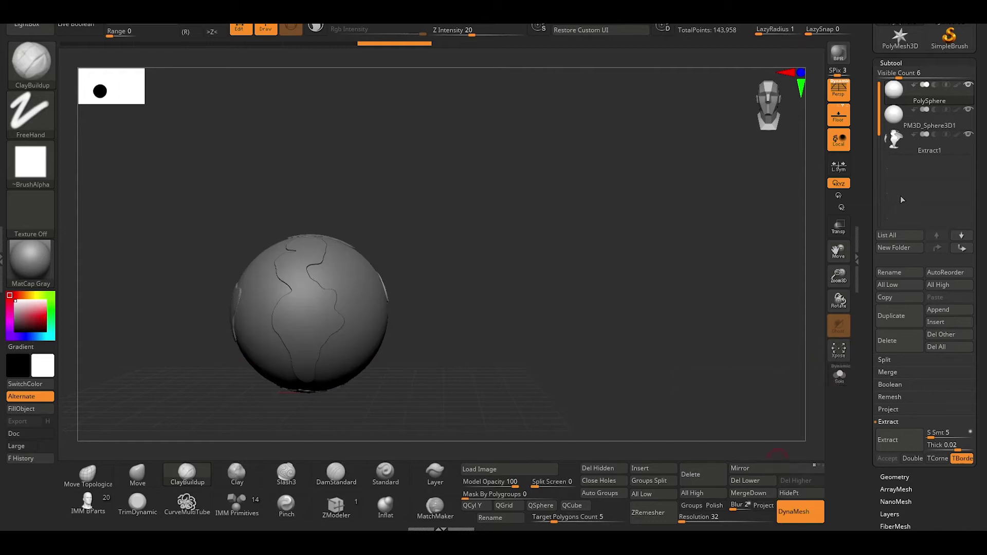
{"action": "left_click", "coordinate": [926, 120]}
ZRemesh the continent shell and clear its leftover mask.
{"action": "left_click", "coordinate": [659, 518]}
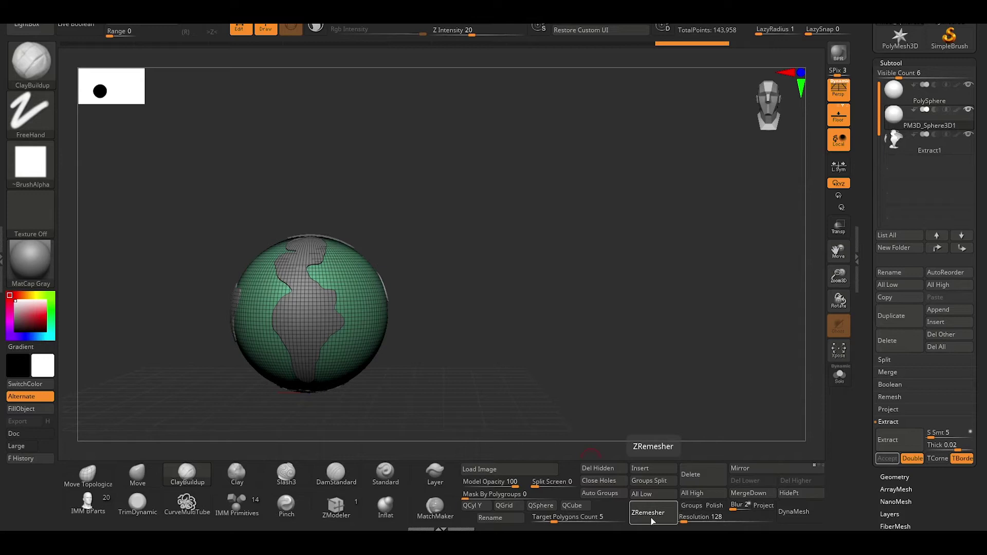
{"action": "key", "text": "ctrl"}
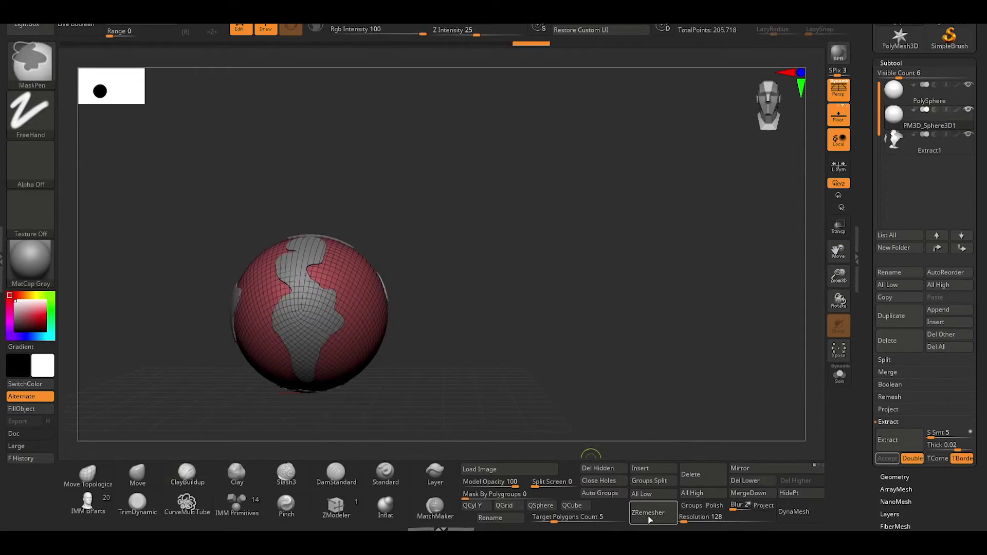
{"action": "left_click", "coordinate": [908, 146]}
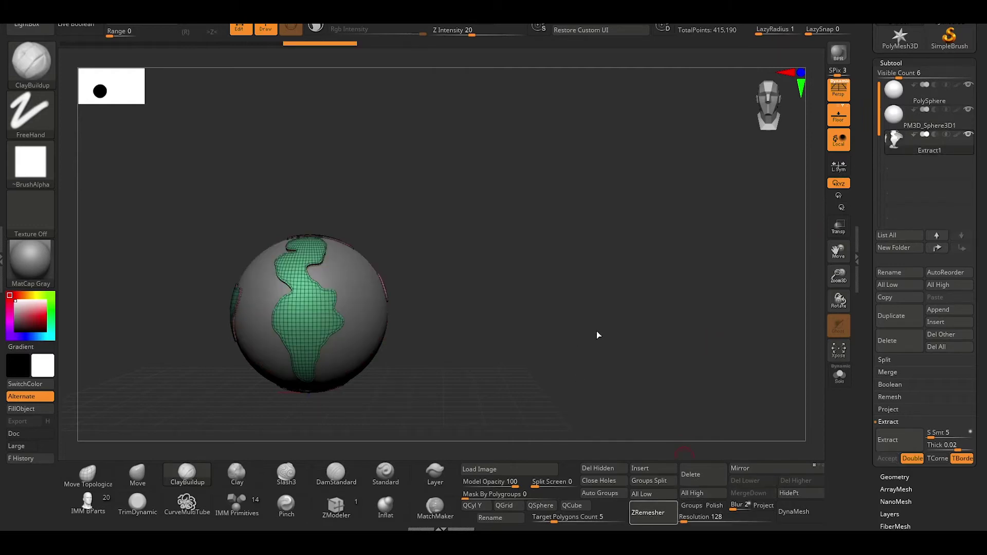
{"action": "key", "text": "ctrl"}
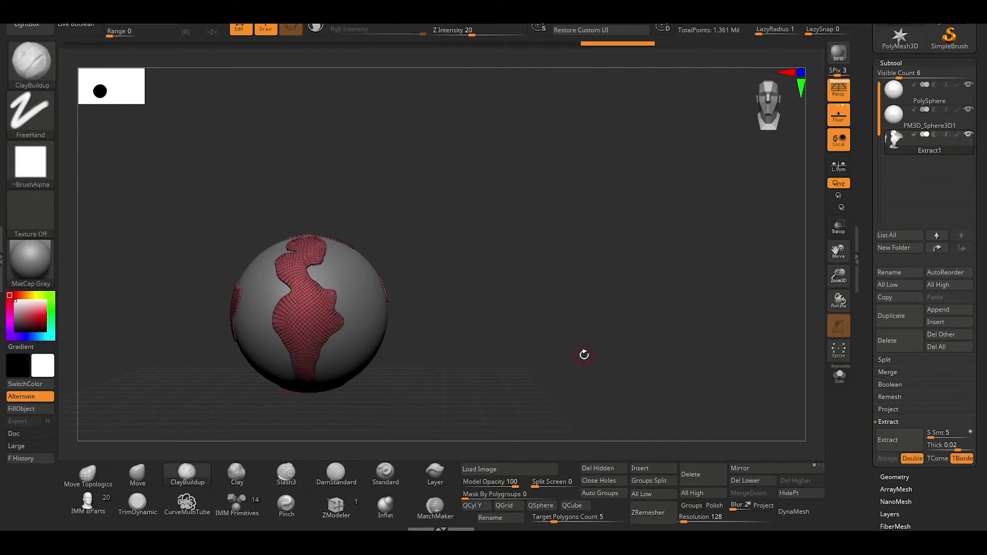
{"action": "mouse_move", "coordinate": [561, 366]}
{"action": "left_mouse_down", "text": "ctrl"}
{"action": "mouse_move", "coordinate": [506, 381]}
{"action": "mouse_move", "coordinate": [478, 364]}
{"action": "mouse_move", "coordinate": [484, 359]}
{"action": "mouse_move", "coordinate": [452, 392]}
{"action": "mouse_move", "coordinate": [454, 384]}
{"action": "left_mouse_up", "text": "ctrl"}
Zoom in and Shift-smooth the front continent's rough edges, including its top.
{"action": "scroll", "coordinate": [463, 255], "scroll_direction": "up", "scroll_amount": 3}
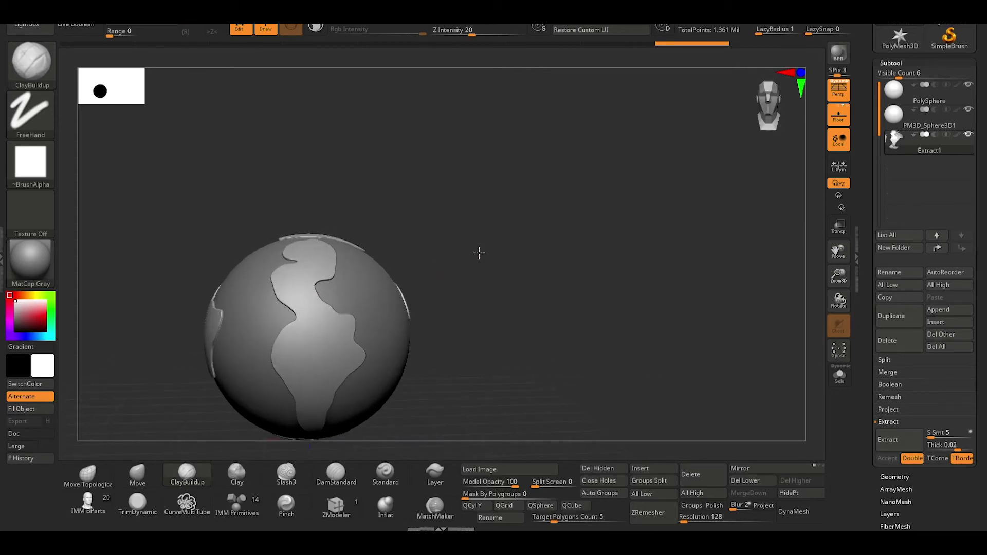
{"action": "scroll", "coordinate": [514, 256], "scroll_direction": "up", "scroll_amount": 3}
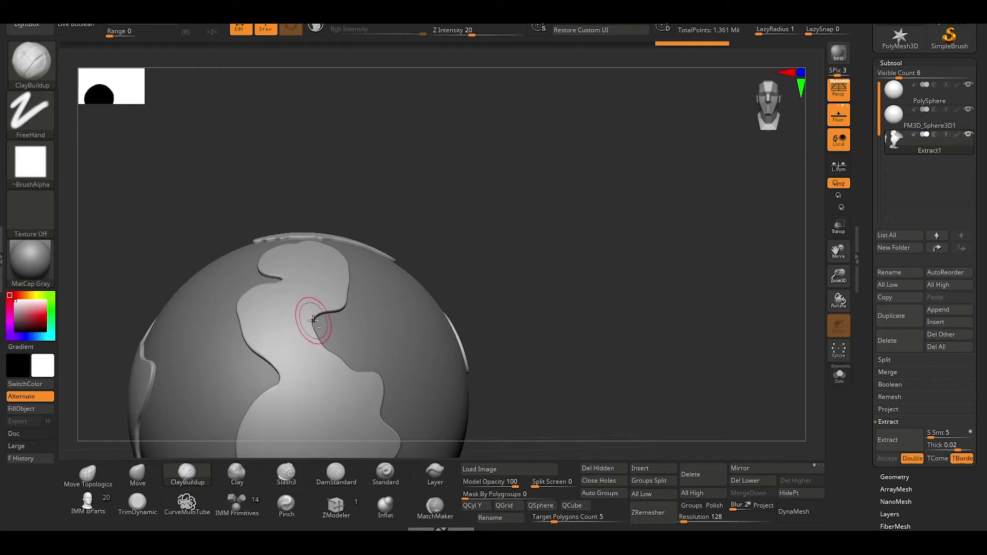
{"action": "key", "text": "shift"}
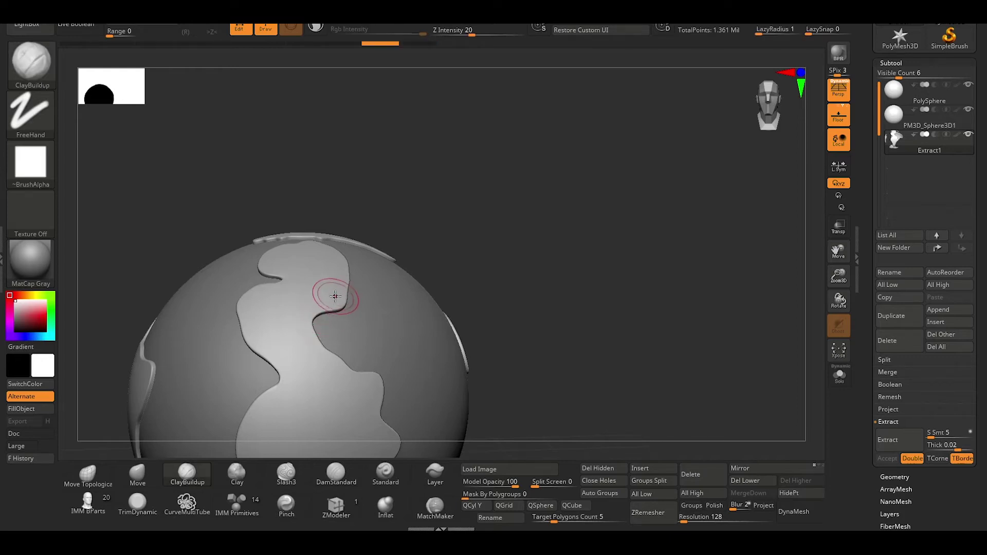
{"action": "key", "text": "shift"}
{"action": "key", "text": "ctrl"}
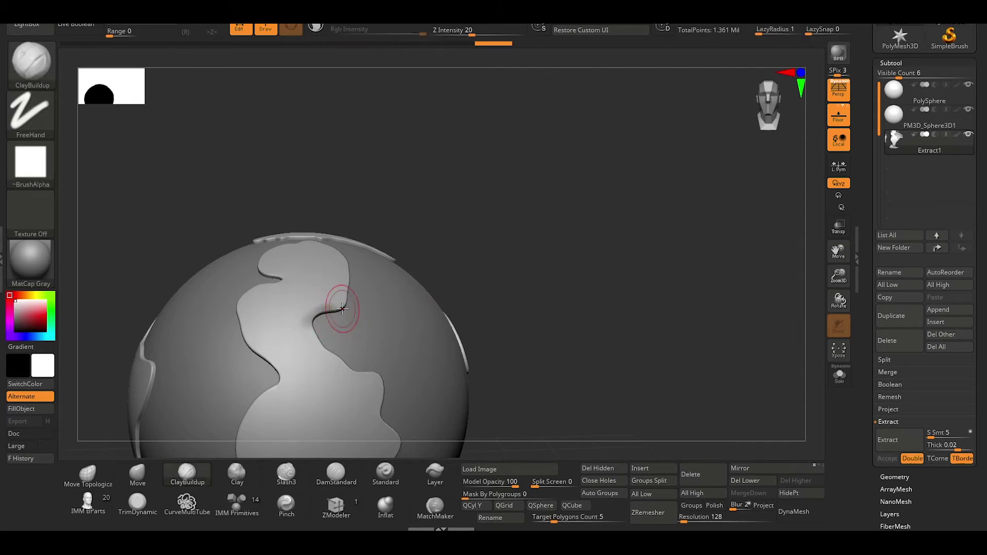
{"action": "key", "text": "ctrl"}
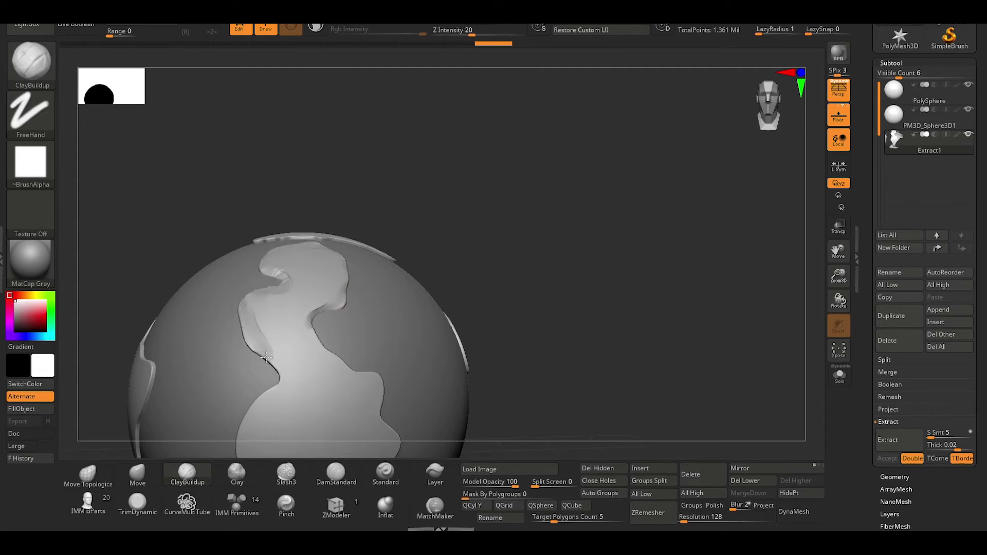
{"action": "left_click_drag", "start_coordinate": [569, 359], "coordinate": [575, 326]}
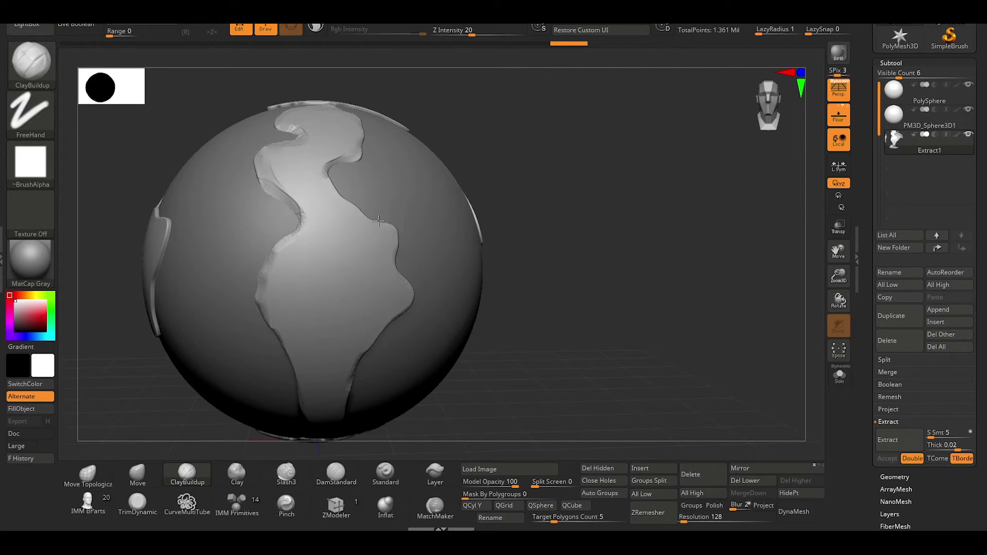
{"action": "key", "text": "shift"}
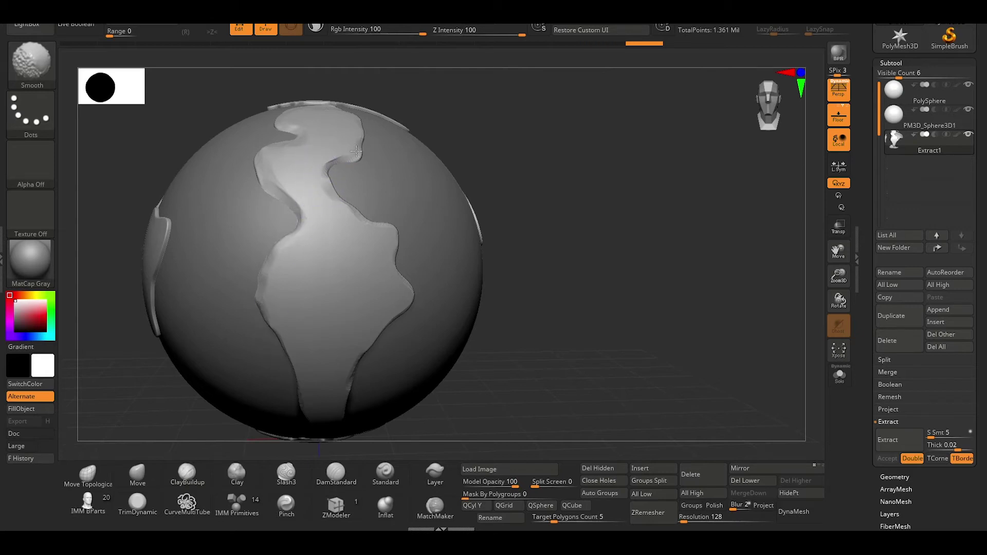
{"action": "key", "text": "ctrl"}
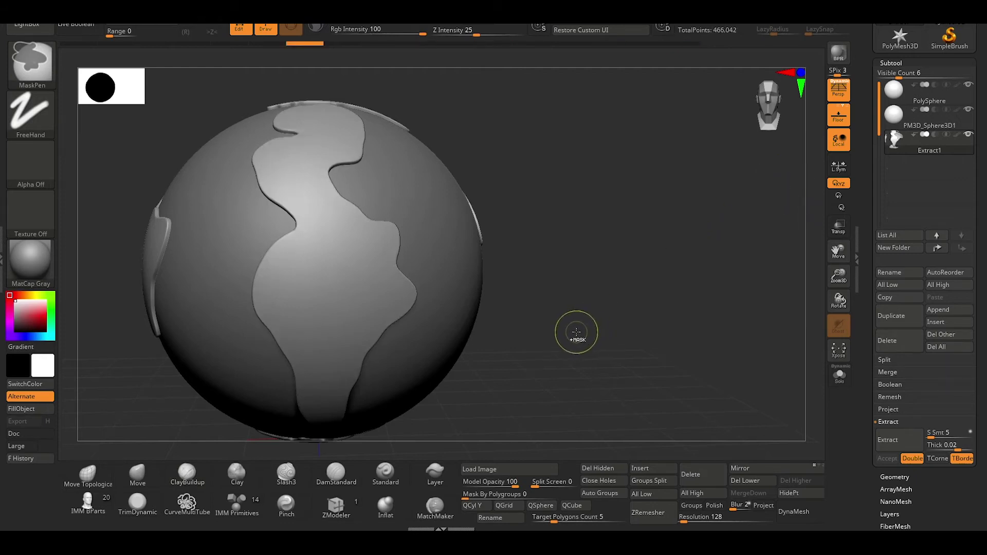
Step back through the undo history to the unmasked state and zoom out on the globe.
{"action": "key", "text": "ctrl"}
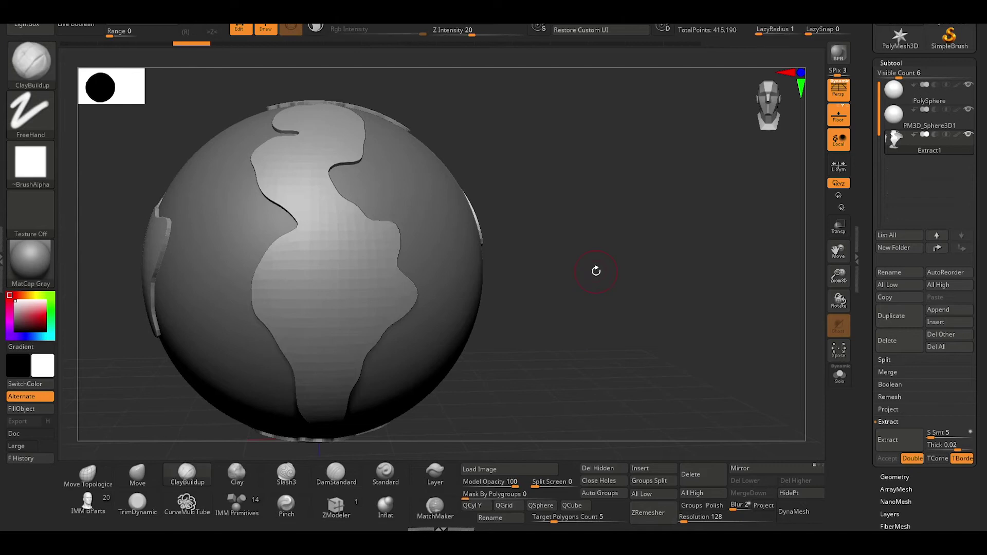
{"action": "key", "text": "ctrl"}
{"action": "left_click", "coordinate": [73, 43]}
{"action": "key", "text": "ctrl"}
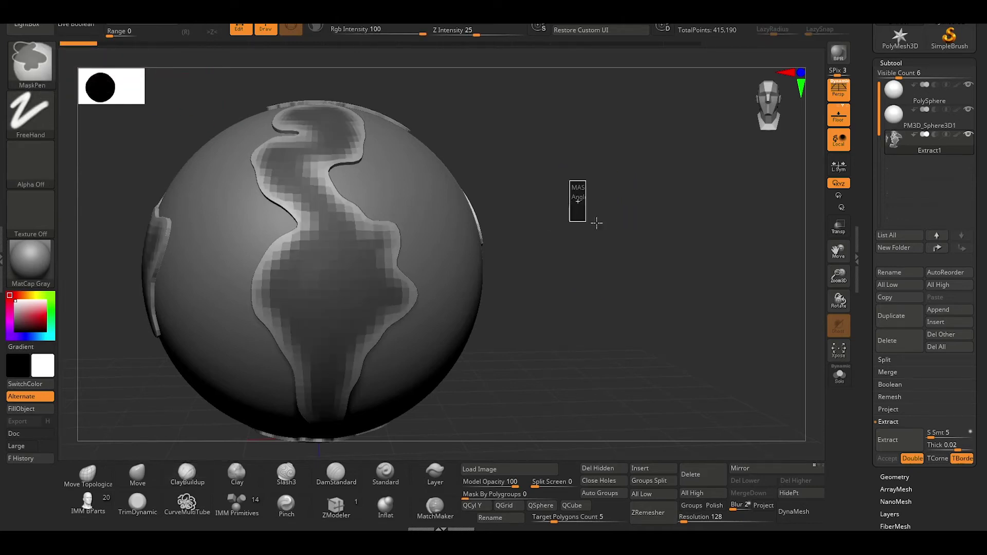
{"action": "left_click_drag", "start_coordinate": [596, 222], "coordinate": [547, 204], "text": "ctrl"}
{"action": "mouse_move", "coordinate": [559, 344]}
{"action": "left_mouse_down", "text": "alt"}
{"action": "mouse_move", "coordinate": [583, 313]}
{"action": "mouse_move", "coordinate": [555, 281]}
{"action": "left_mouse_up", "text": "alt"}
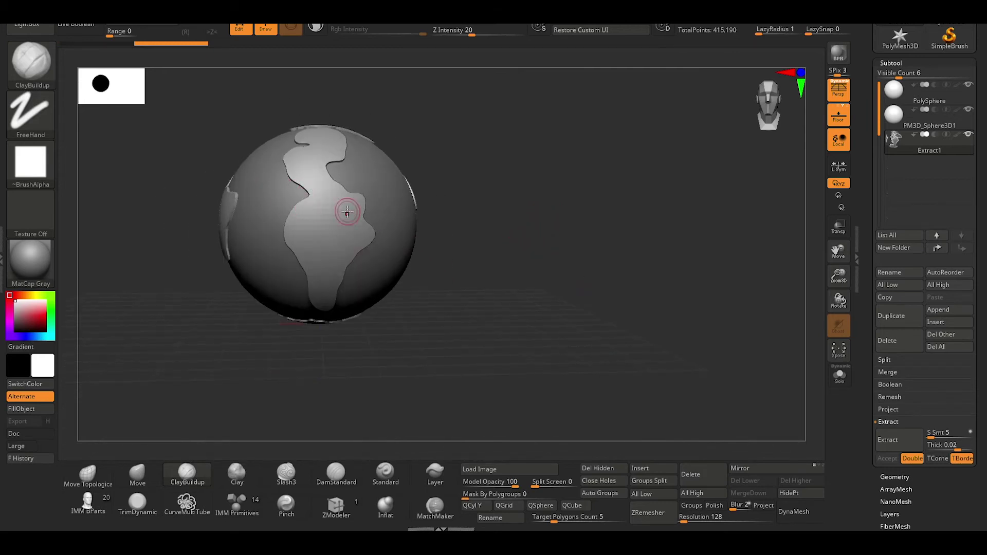
Smooth the left, top and lower edges of the lighter continent patch.
{"action": "key", "text": "shift"}
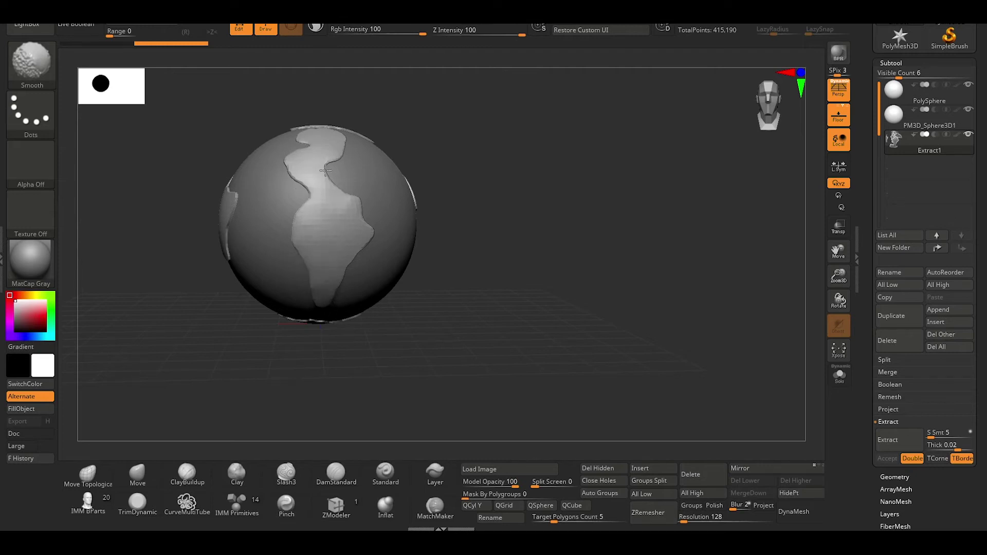
{"action": "left_click_drag", "start_coordinate": [495, 342], "coordinate": [500, 284]}
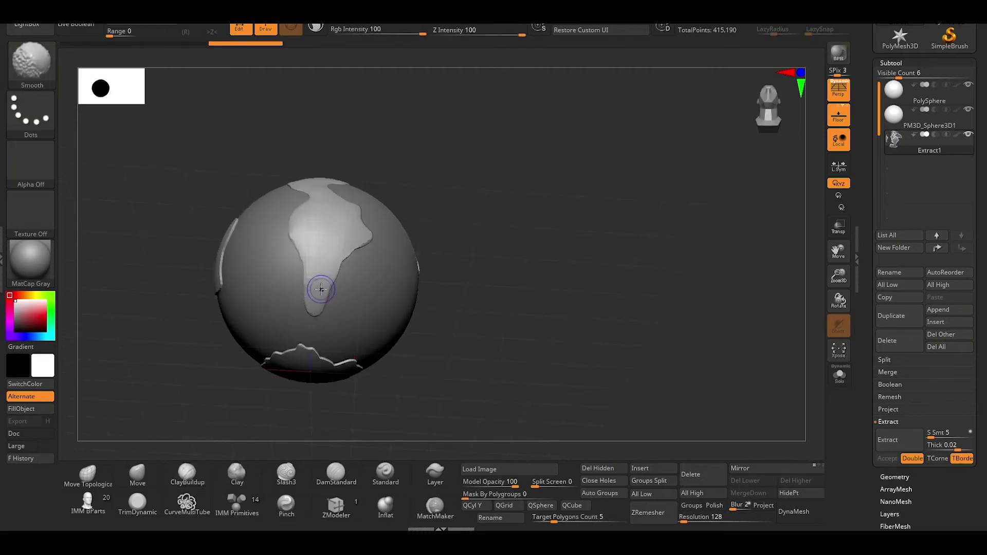
{"action": "mouse_move", "coordinate": [503, 348]}
{"action": "left_mouse_down"}
{"action": "mouse_move", "coordinate": [524, 296]}
{"action": "mouse_move", "coordinate": [516, 278]}
{"action": "left_mouse_up"}
{"action": "key", "text": "shift"}
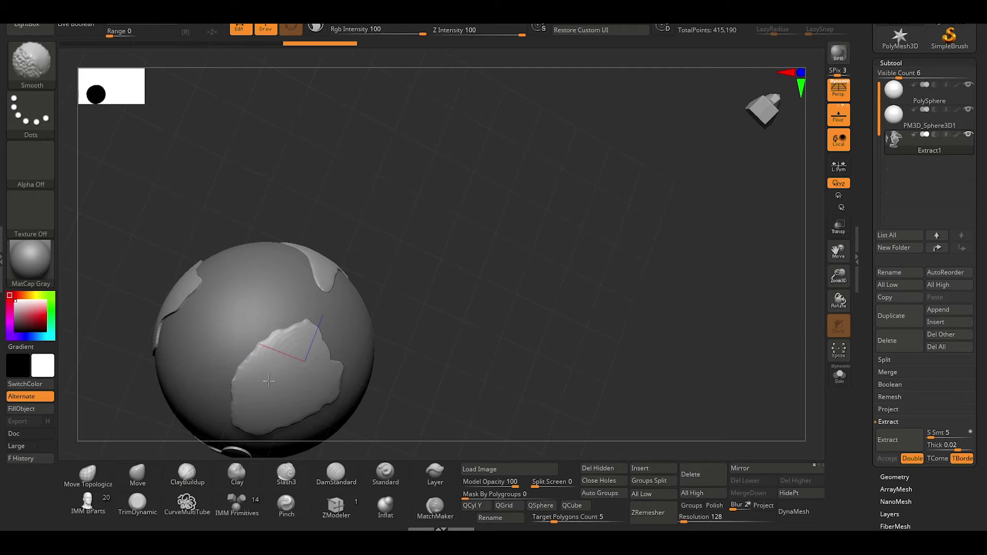
{"action": "mouse_move", "coordinate": [448, 386]}
{"action": "left_mouse_down", "text": "alt"}
{"action": "mouse_move", "coordinate": [599, 348]}
{"action": "mouse_move", "coordinate": [631, 255]}
{"action": "left_mouse_up", "text": "alt"}
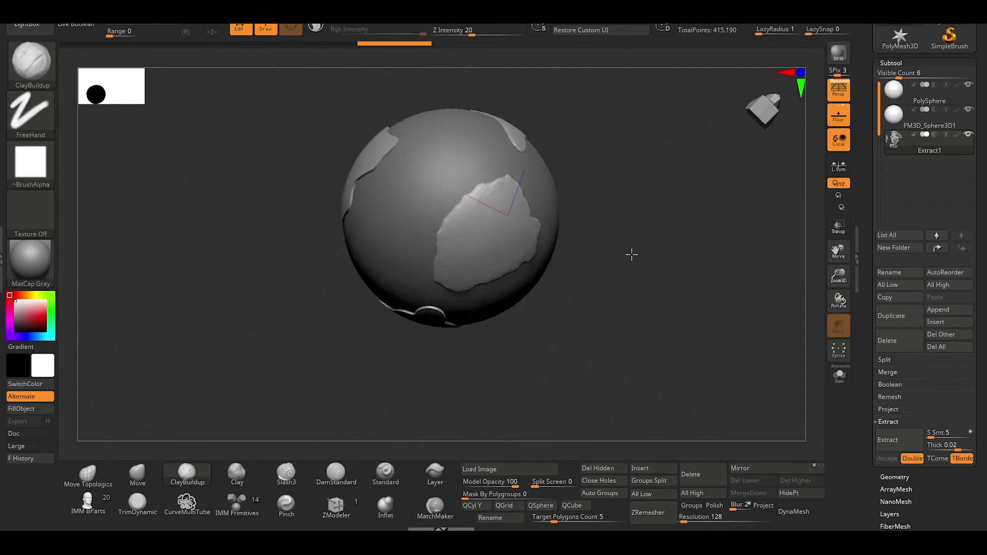
{"action": "left_click_drag", "start_coordinate": [208, 225], "coordinate": [258, 253]}
{"action": "key", "text": "shift"}
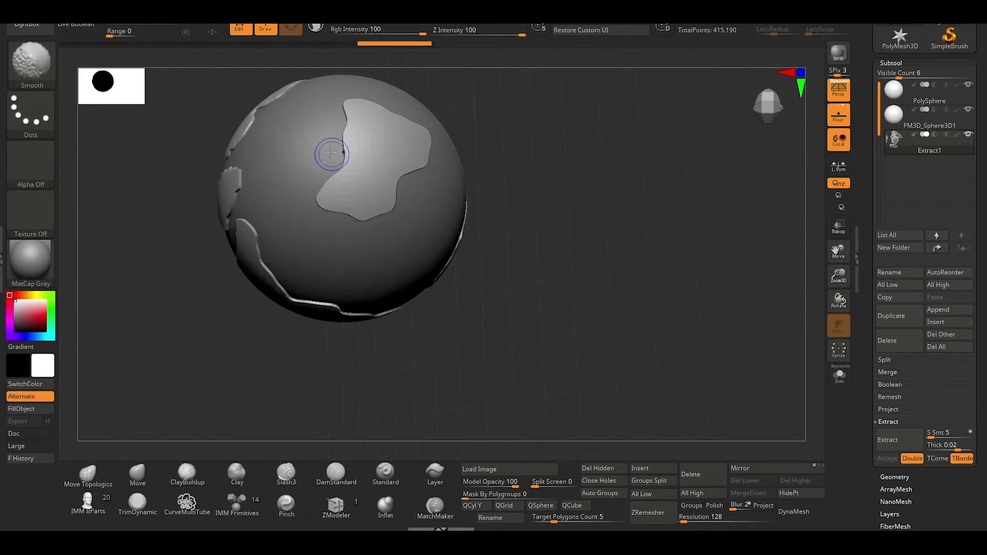
{"action": "left_click_drag", "start_coordinate": [335, 160], "coordinate": [339, 207], "text": "shift"}
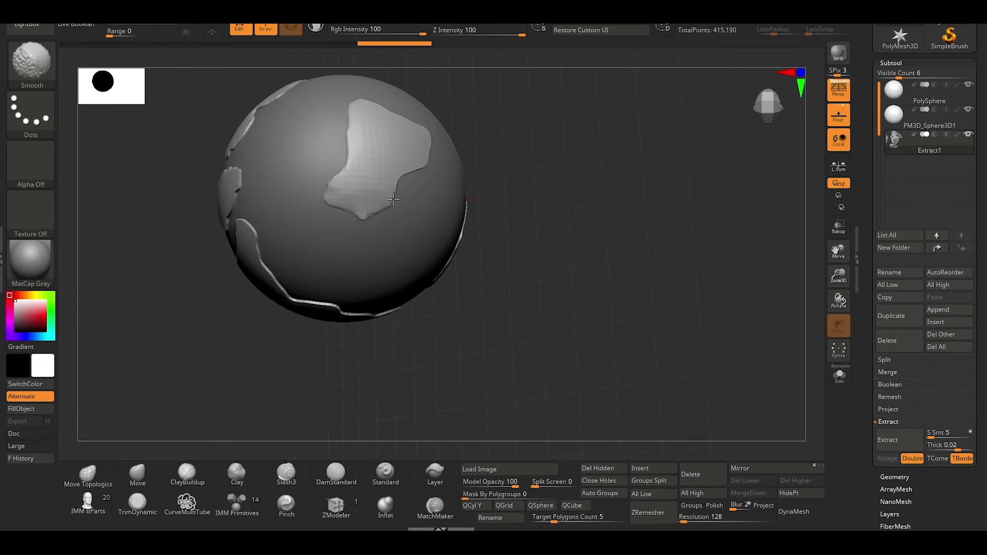
{"action": "left_click_drag", "start_coordinate": [364, 106], "coordinate": [364, 156], "text": "shift"}
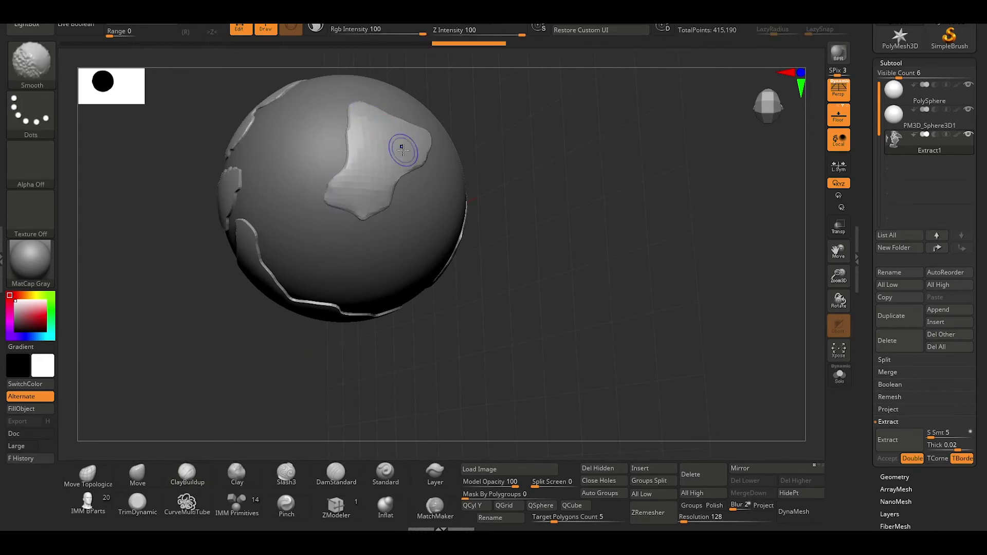
{"action": "left_click_drag", "start_coordinate": [178, 303], "coordinate": [293, 121]}
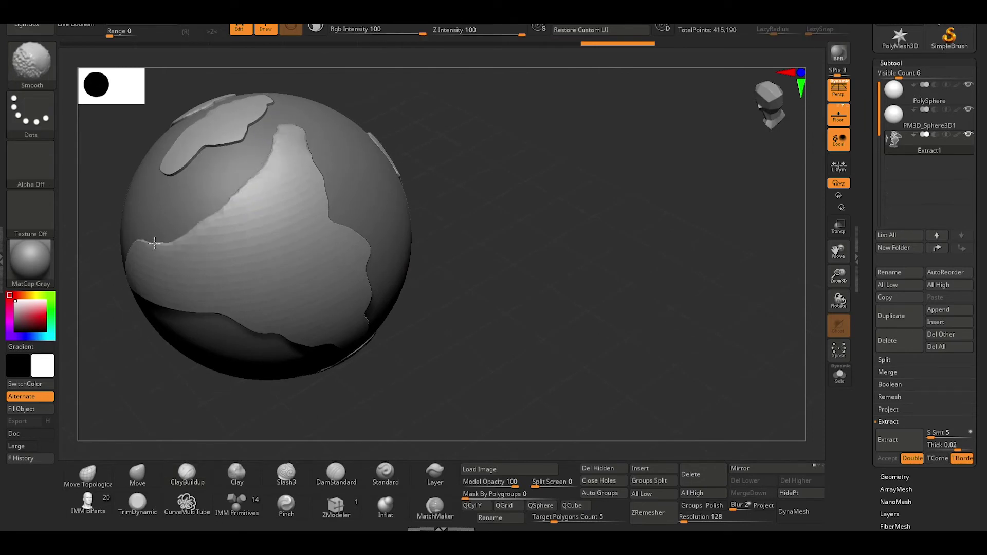
{"action": "left_click_drag", "start_coordinate": [138, 279], "coordinate": [259, 336], "text": "shift"}
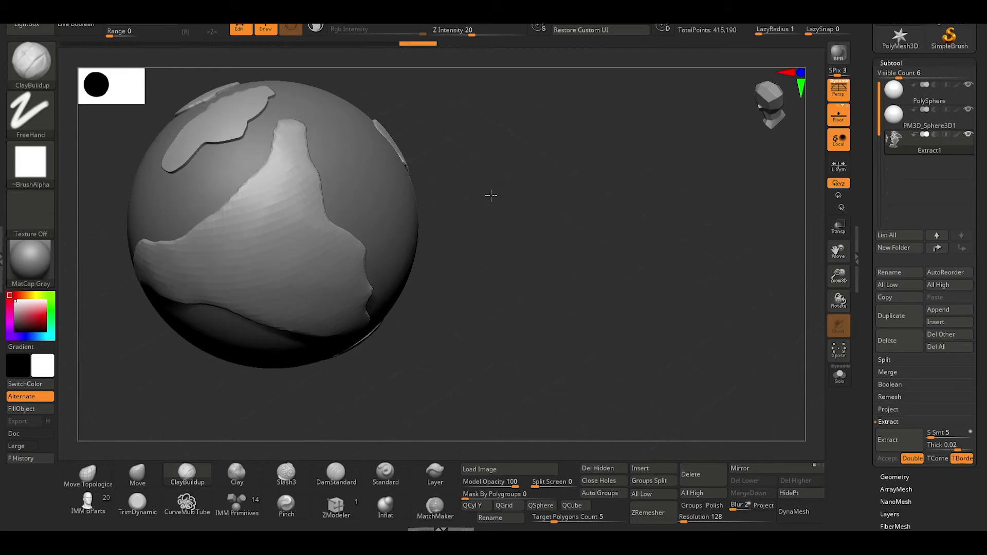
Turn the globe to reveal other raised patches and smooth their edges.
{"action": "left_click_drag", "start_coordinate": [489, 193], "coordinate": [513, 220]}
{"action": "mouse_move", "coordinate": [207, 63]}
{"action": "right_mouse_down"}
{"action": "mouse_move", "coordinate": [230, 82]}
{"action": "mouse_move", "coordinate": [470, 165]}
{"action": "mouse_move", "coordinate": [488, 203]}
{"action": "mouse_move", "coordinate": [420, 187]}
{"action": "mouse_move", "coordinate": [357, 128]}
{"action": "mouse_move", "coordinate": [386, 147]}
{"action": "mouse_move", "coordinate": [334, 144]}
{"action": "mouse_move", "coordinate": [176, 269]}
{"action": "mouse_move", "coordinate": [212, 256]}
{"action": "right_mouse_up"}
{"action": "key", "text": "shift"}
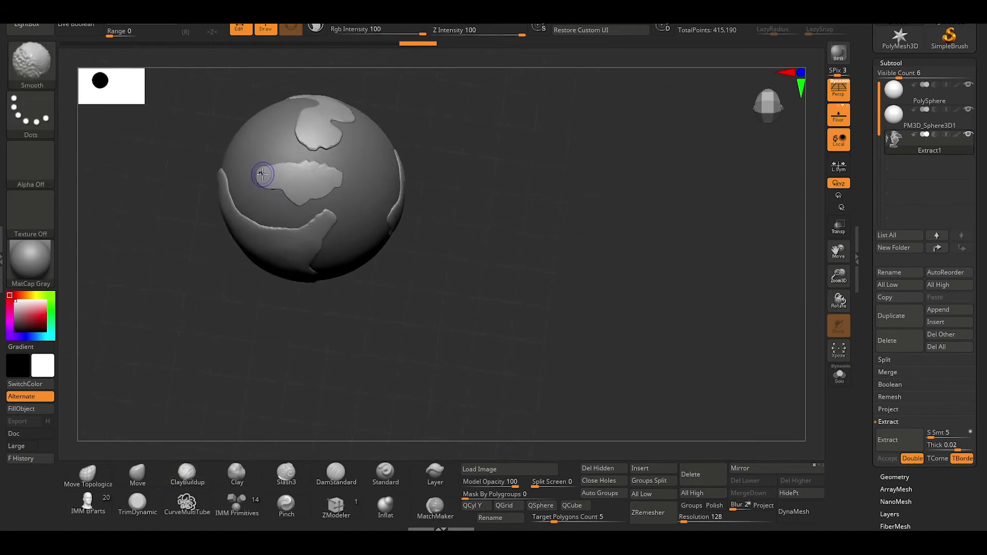
{"action": "mouse_move", "coordinate": [254, 170]}
{"action": "right_mouse_down"}
{"action": "mouse_move", "coordinate": [172, 288]}
{"action": "mouse_move", "coordinate": [194, 227]}
{"action": "right_mouse_up"}
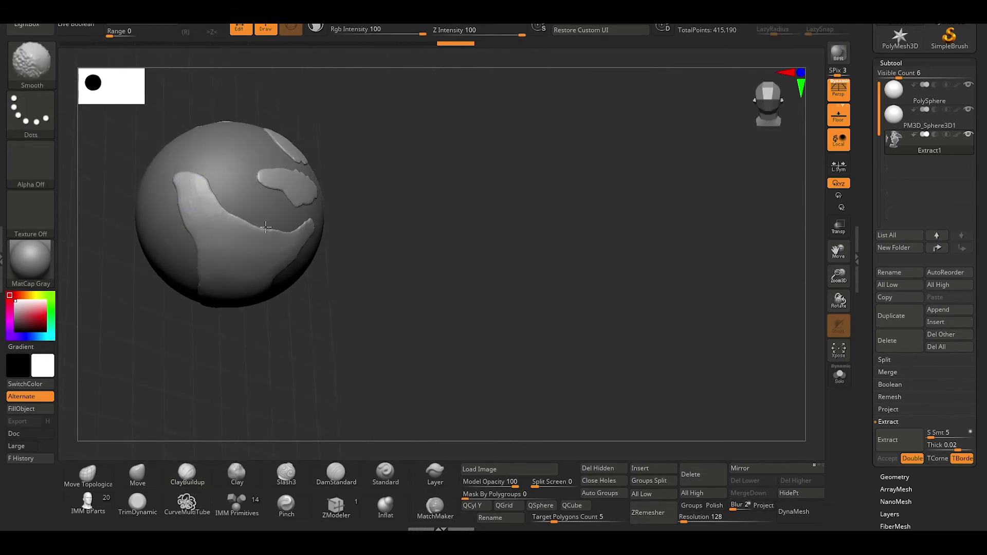
{"action": "mouse_move", "coordinate": [314, 213]}
{"action": "right_mouse_down"}
{"action": "mouse_move", "coordinate": [415, 302]}
{"action": "mouse_move", "coordinate": [331, 277]}
{"action": "right_mouse_up"}
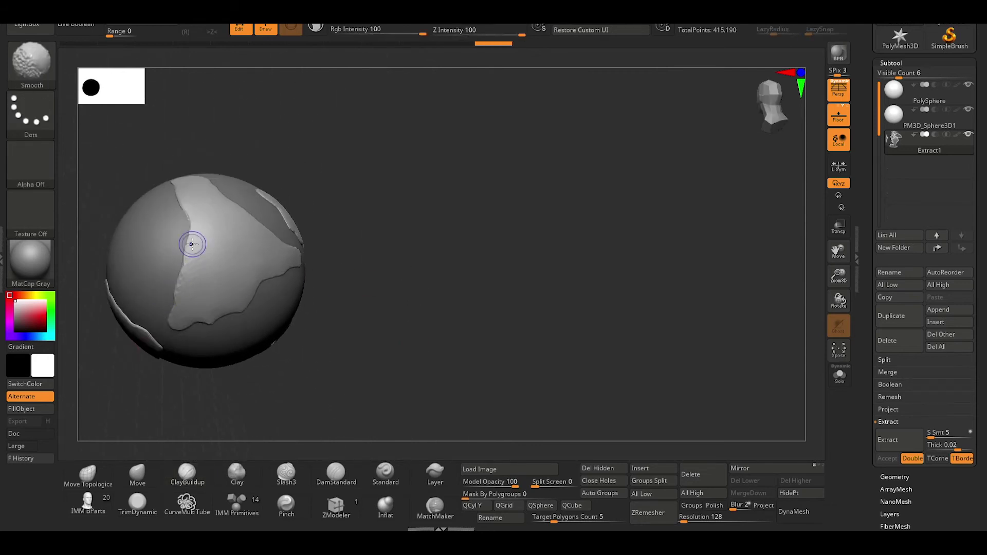
{"action": "right_click_drag", "start_coordinate": [385, 161], "coordinate": [349, 281]}
{"action": "key", "text": "shift"}
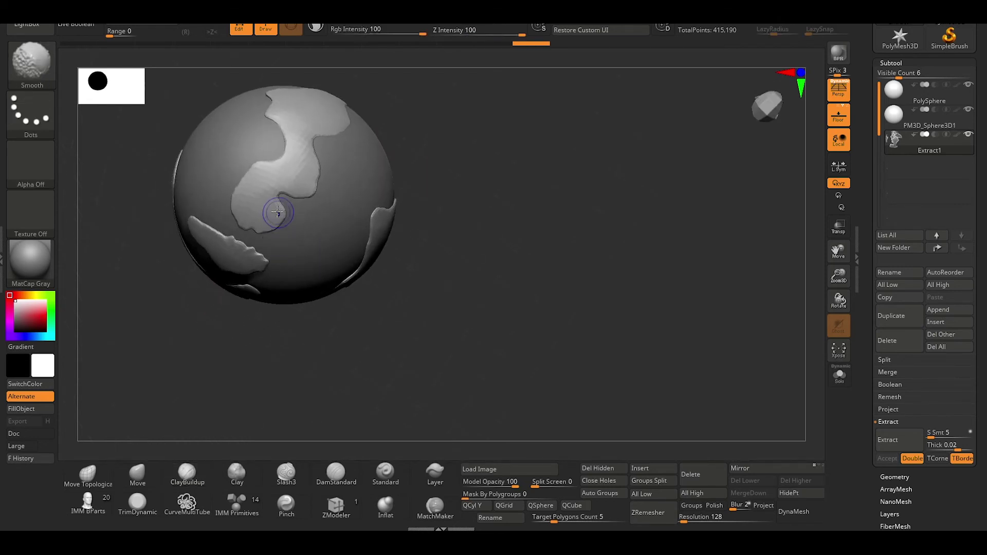
{"action": "mouse_move", "coordinate": [440, 132]}
{"action": "right_mouse_down"}
{"action": "mouse_move", "coordinate": [493, 163]}
{"action": "mouse_move", "coordinate": [488, 209]}
{"action": "mouse_move", "coordinate": [418, 238]}
{"action": "mouse_move", "coordinate": [458, 254]}
{"action": "mouse_move", "coordinate": [287, 288]}
{"action": "mouse_move", "coordinate": [301, 235]}
{"action": "mouse_move", "coordinate": [308, 270]}
{"action": "mouse_move", "coordinate": [419, 205]}
{"action": "mouse_move", "coordinate": [374, 205]}
{"action": "mouse_move", "coordinate": [445, 216]}
{"action": "mouse_move", "coordinate": [372, 252]}
{"action": "mouse_move", "coordinate": [400, 193]}
{"action": "mouse_move", "coordinate": [430, 220]}
{"action": "mouse_move", "coordinate": [408, 335]}
{"action": "right_mouse_up"}
Bring the large raised patch to the front, smooth its edges and zoom out.
{"action": "mouse_move", "coordinate": [403, 379]}
{"action": "right_mouse_down"}
{"action": "mouse_move", "coordinate": [273, 382]}
{"action": "mouse_move", "coordinate": [361, 334]}
{"action": "right_mouse_up"}
{"action": "mouse_move", "coordinate": [496, 118]}
{"action": "right_mouse_down"}
{"action": "mouse_move", "coordinate": [513, 154]}
{"action": "mouse_move", "coordinate": [403, 177]}
{"action": "right_mouse_up"}
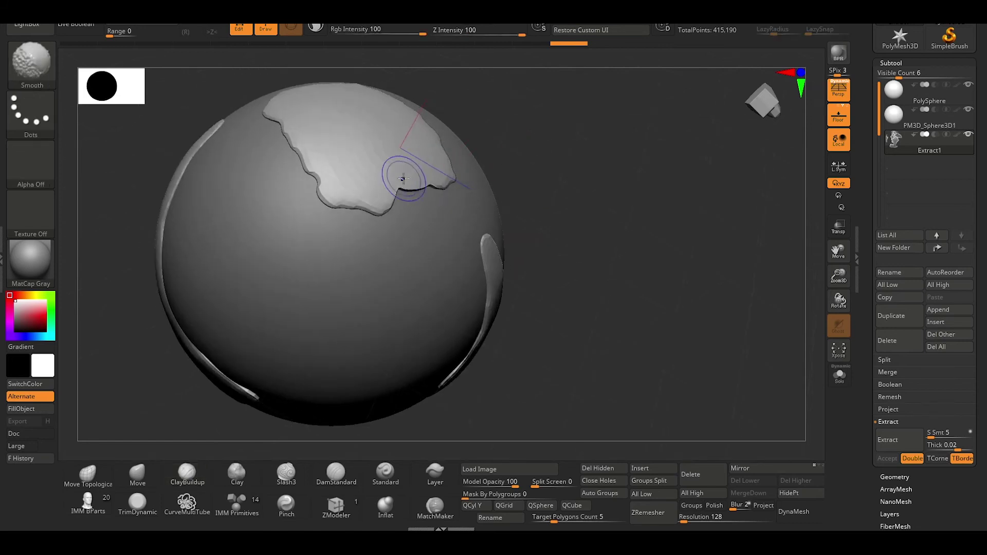
{"action": "mouse_move", "coordinate": [628, 236]}
{"action": "right_mouse_down"}
{"action": "mouse_move", "coordinate": [590, 165]}
{"action": "mouse_move", "coordinate": [661, 284]}
{"action": "mouse_move", "coordinate": [649, 232]}
{"action": "mouse_move", "coordinate": [529, 325]}
{"action": "mouse_move", "coordinate": [569, 234]}
{"action": "mouse_move", "coordinate": [567, 242]}
{"action": "mouse_move", "coordinate": [451, 202]}
{"action": "right_mouse_up"}
{"action": "mouse_move", "coordinate": [451, 202]}
{"action": "left_mouse_down", "text": "shift"}
{"action": "mouse_move", "coordinate": [363, 150]}
{"action": "mouse_move", "coordinate": [407, 211]}
{"action": "mouse_move", "coordinate": [547, 240]}
{"action": "left_mouse_up", "text": "shift"}
{"action": "mouse_move", "coordinate": [547, 240]}
{"action": "right_mouse_down"}
{"action": "mouse_move", "coordinate": [485, 375]}
{"action": "mouse_move", "coordinate": [483, 247]}
{"action": "right_mouse_up"}
{"action": "right_click_drag", "start_coordinate": [760, 235], "coordinate": [705, 234]}
{"action": "mouse_move", "coordinate": [674, 271]}
{"action": "right_mouse_down"}
{"action": "mouse_move", "coordinate": [653, 278]}
{"action": "mouse_move", "coordinate": [661, 170]}
{"action": "mouse_move", "coordinate": [623, 139]}
{"action": "right_mouse_up"}
Subdivide the continent shell once, hide its Polyframe wireframe, and view the whole globe.
{"action": "left_click", "coordinate": [689, 517]}
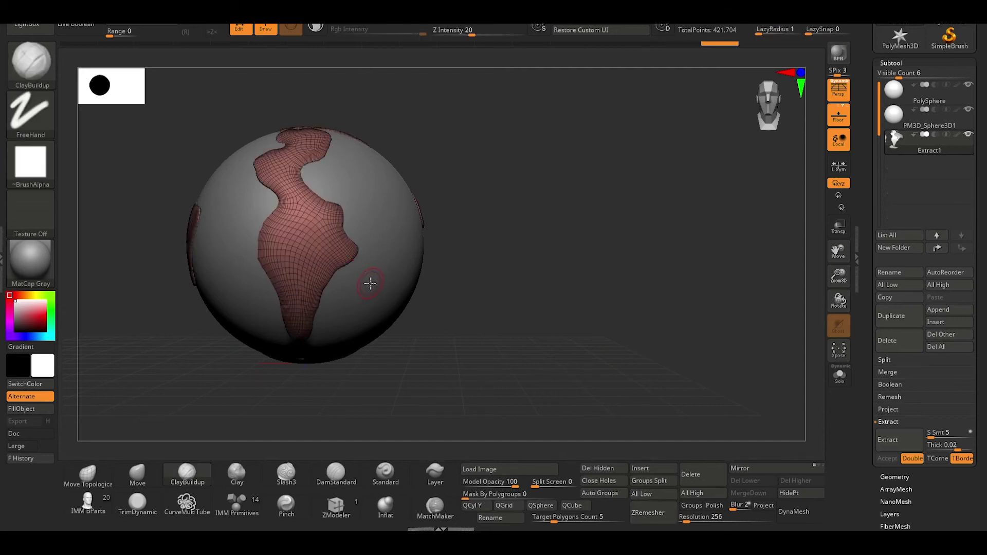
{"action": "key", "text": "ctrl+d"}
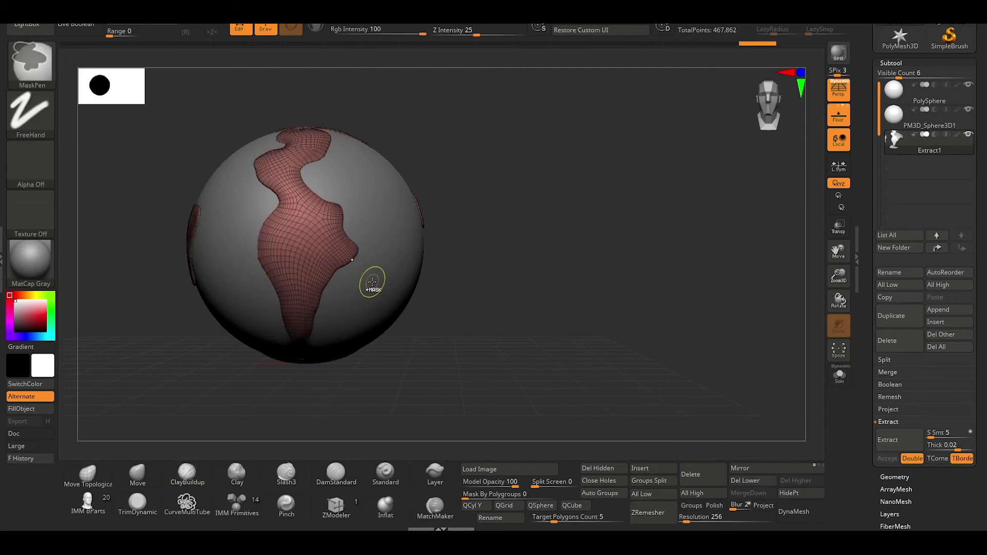
{"action": "key", "text": "f"}
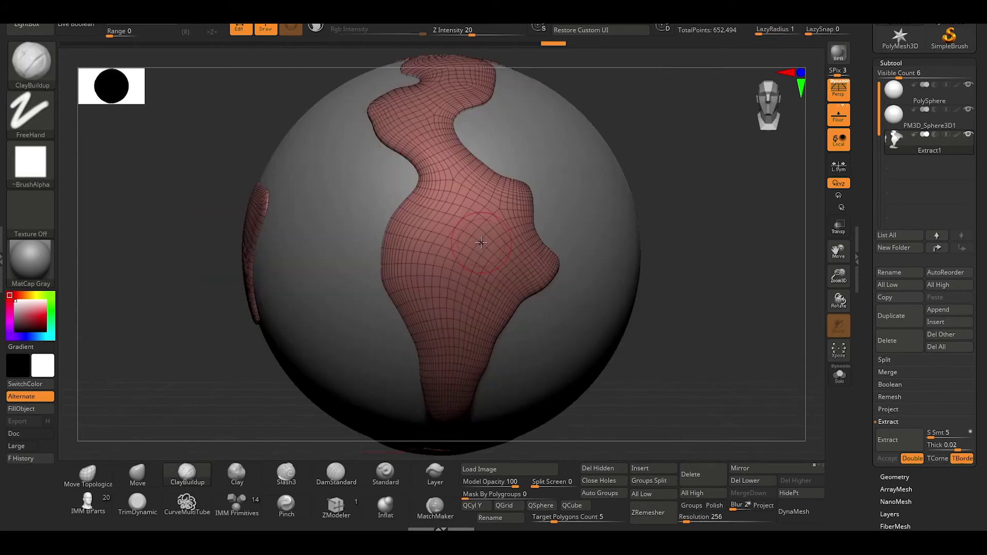
{"action": "key", "text": "shift+f"}
{"action": "mouse_move", "coordinate": [714, 275]}
{"action": "left_mouse_down"}
{"action": "mouse_move", "coordinate": [684, 192]}
{"action": "mouse_move", "coordinate": [572, 297]}
{"action": "left_mouse_up"}
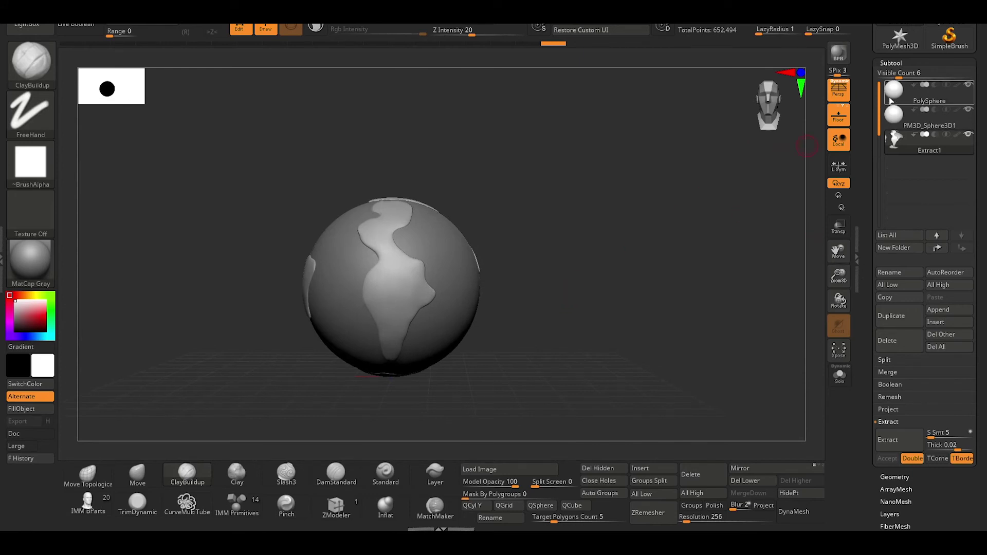
Insert a small sphere subtool and move it just right of the globe.
{"action": "left_click", "coordinate": [887, 125]}
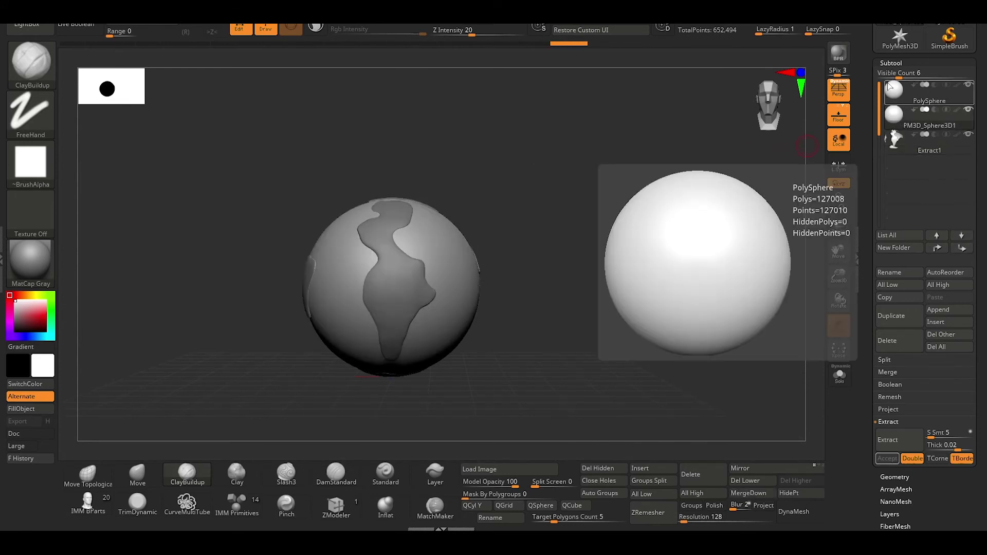
{"action": "left_click", "coordinate": [891, 88]}
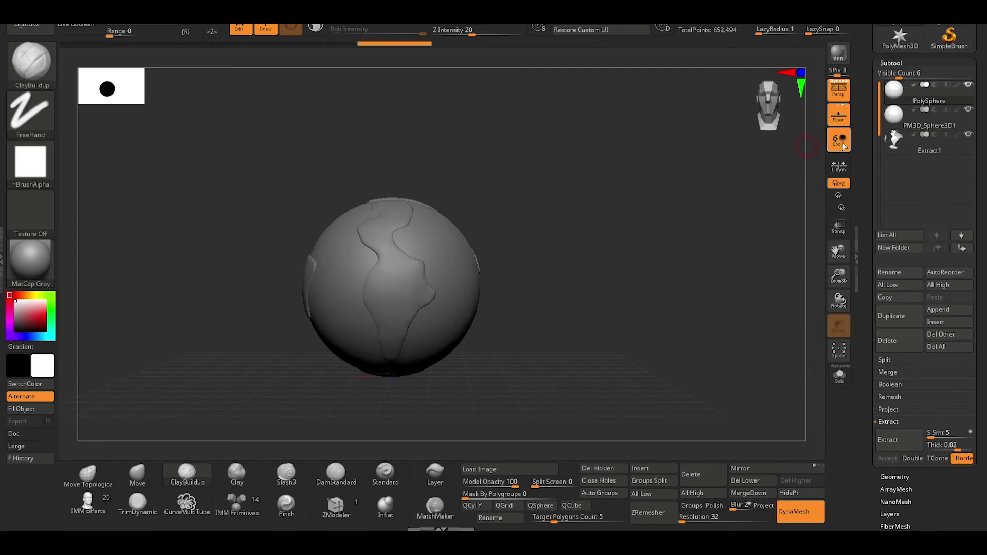
{"action": "left_click", "coordinate": [660, 468]}
{"action": "left_click", "coordinate": [649, 229]}
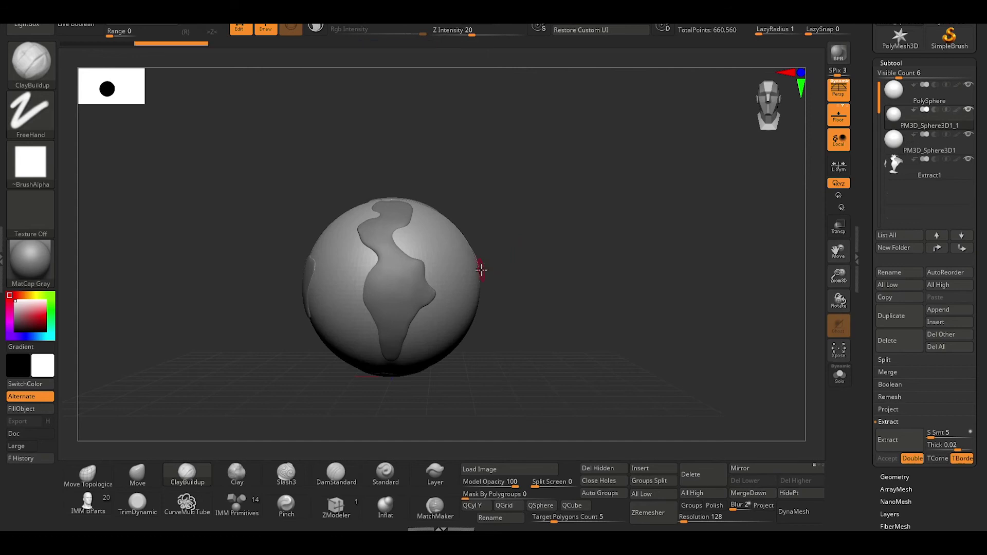
{"action": "key", "text": "w"}
{"action": "mouse_move", "coordinate": [346, 272]}
{"action": "left_mouse_down"}
{"action": "mouse_move", "coordinate": [552, 273]}
{"action": "mouse_move", "coordinate": [651, 293]}
{"action": "left_mouse_up"}
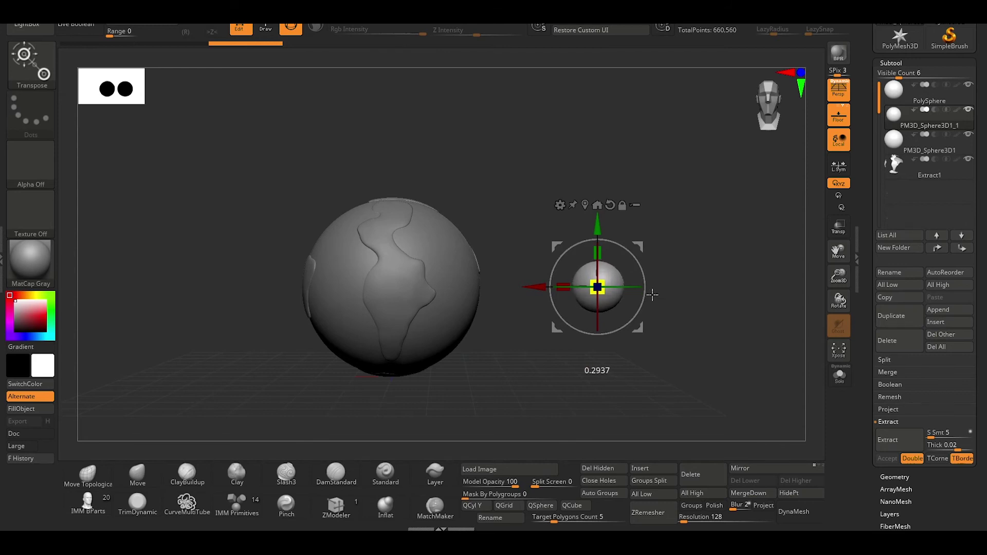
{"action": "left_click_drag", "start_coordinate": [592, 288], "coordinate": [534, 290]}
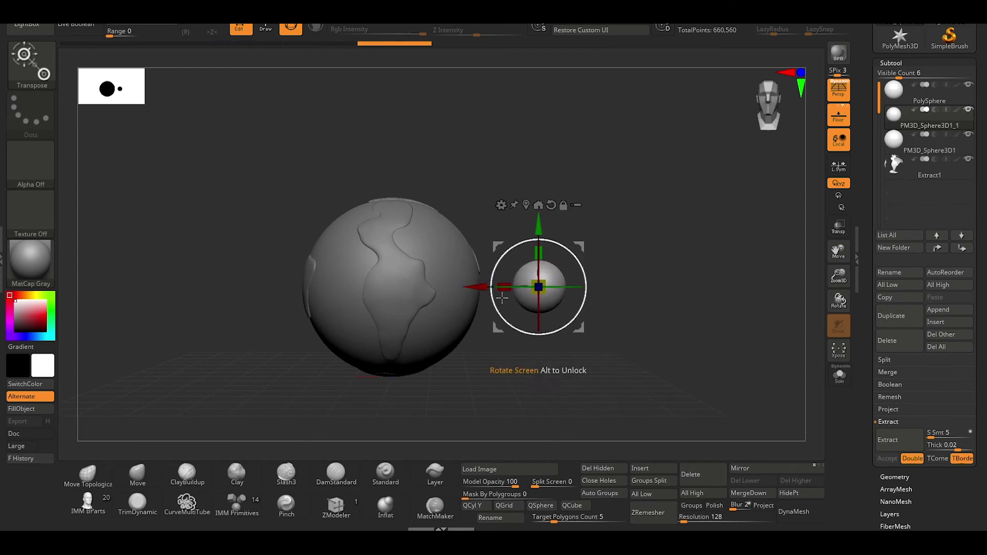
{"action": "key", "text": "q"}
{"action": "right_click_drag", "start_coordinate": [648, 280], "coordinate": [656, 232], "text": "ctrl"}
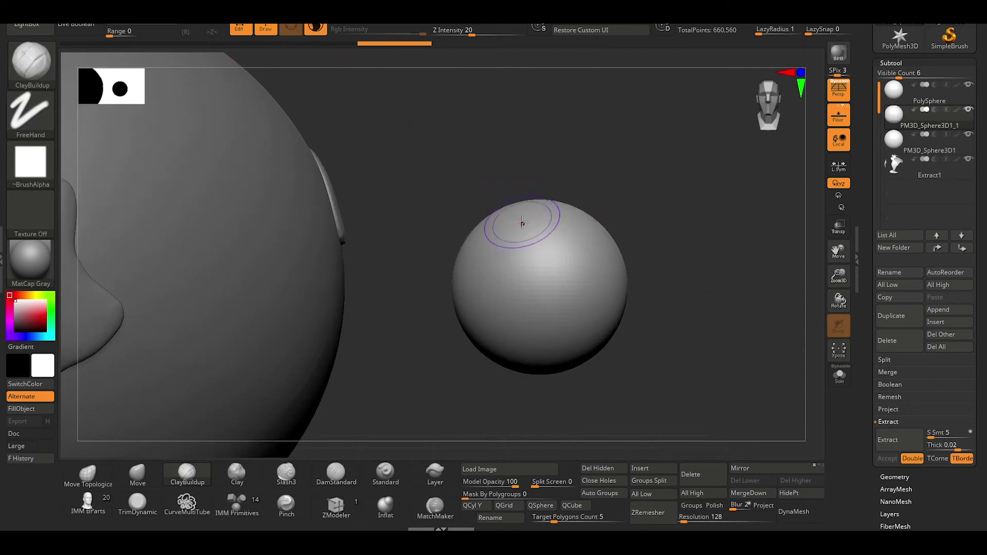
Shrink the ClayBuildup brush and sculpt three ring crater rims on the moon's front.
{"action": "key", "text": "shift"}
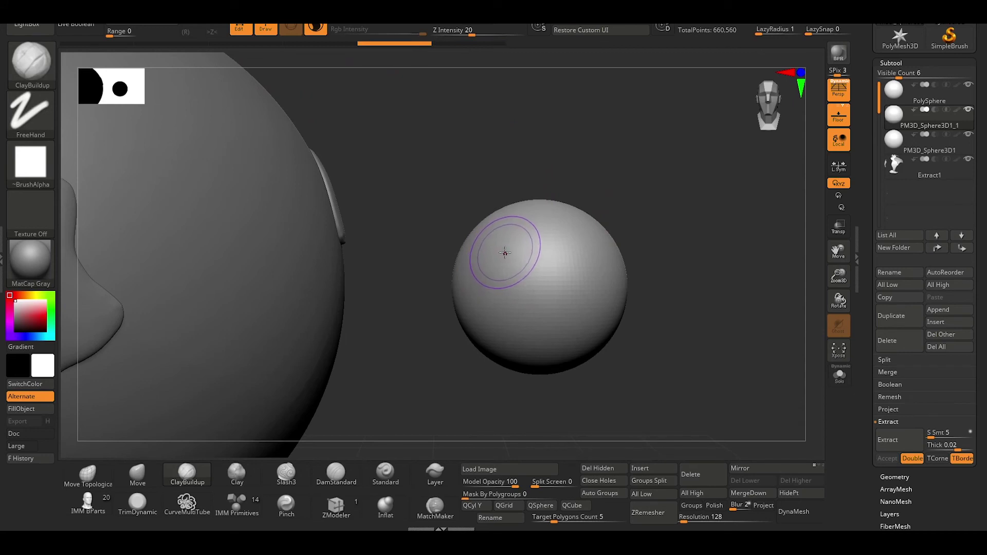
{"action": "key", "text": "s"}
{"action": "mouse_move", "coordinate": [509, 253]}
{"action": "left_mouse_down"}
{"action": "mouse_move", "coordinate": [495, 249]}
{"action": "mouse_move", "coordinate": [549, 309]}
{"action": "mouse_move", "coordinate": [596, 321]}
{"action": "mouse_move", "coordinate": [599, 266]}
{"action": "left_mouse_up"}
{"action": "mouse_move", "coordinate": [586, 223]}
{"action": "left_mouse_down"}
{"action": "mouse_move", "coordinate": [590, 242]}
{"action": "mouse_move", "coordinate": [548, 265]}
{"action": "left_mouse_up"}
{"action": "mouse_move", "coordinate": [521, 316]}
{"action": "left_mouse_down"}
{"action": "mouse_move", "coordinate": [482, 331]}
{"action": "mouse_move", "coordinate": [525, 335]}
{"action": "mouse_move", "coordinate": [502, 331]}
{"action": "left_mouse_up"}
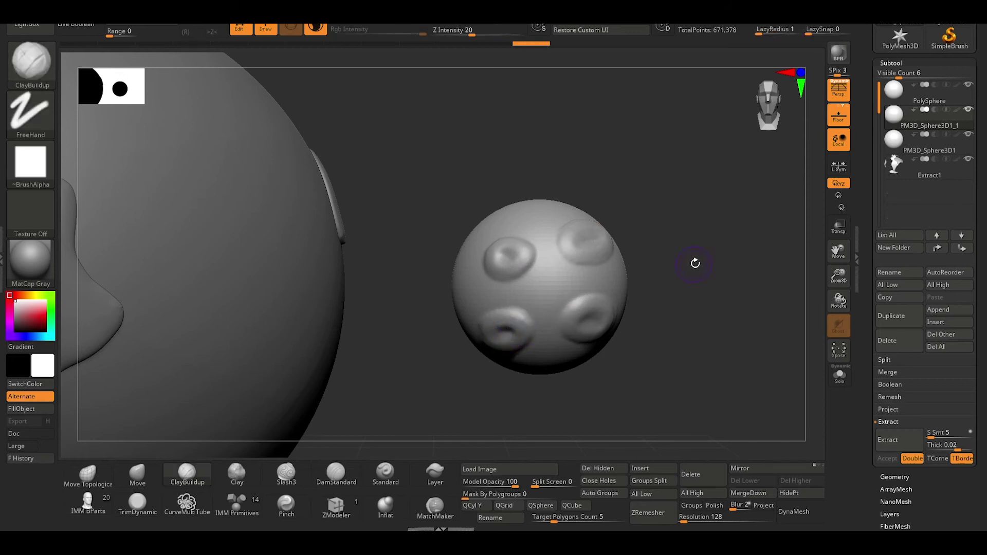
{"action": "left_click_drag", "start_coordinate": [709, 244], "coordinate": [622, 288]}
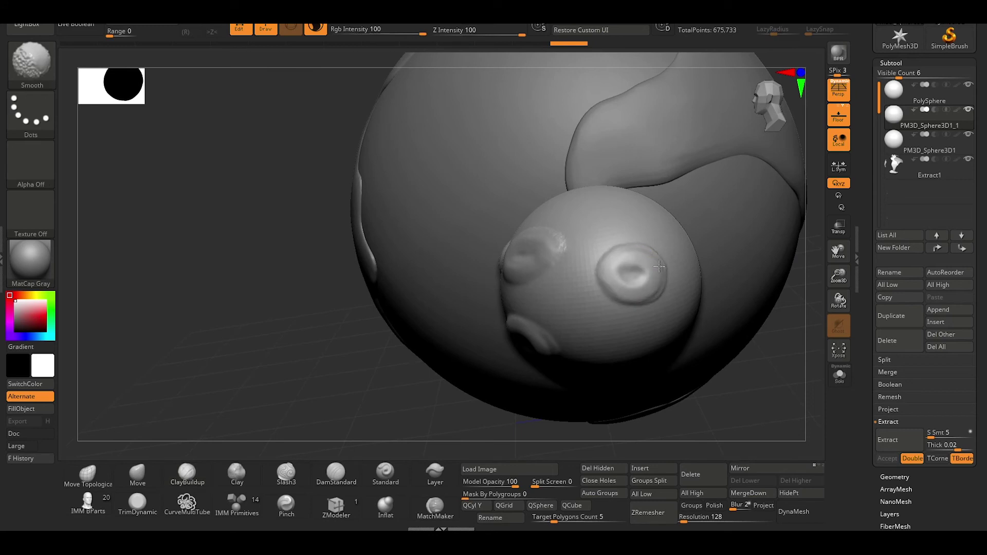
Solo the moon and sculpt an oval crater and a rough ring crater underneath.
{"action": "mouse_move", "coordinate": [346, 368]}
{"action": "left_mouse_down"}
{"action": "mouse_move", "coordinate": [286, 354]}
{"action": "mouse_move", "coordinate": [423, 291]}
{"action": "left_mouse_up"}
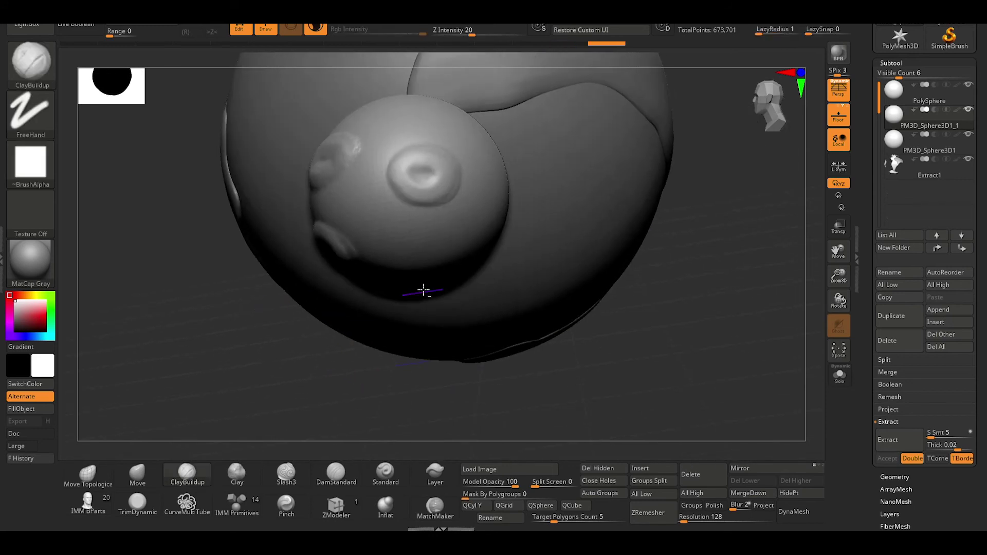
{"action": "left_click", "coordinate": [839, 373]}
{"action": "mouse_move", "coordinate": [607, 370]}
{"action": "left_mouse_down"}
{"action": "mouse_move", "coordinate": [538, 355]}
{"action": "mouse_move", "coordinate": [494, 302]}
{"action": "left_mouse_up"}
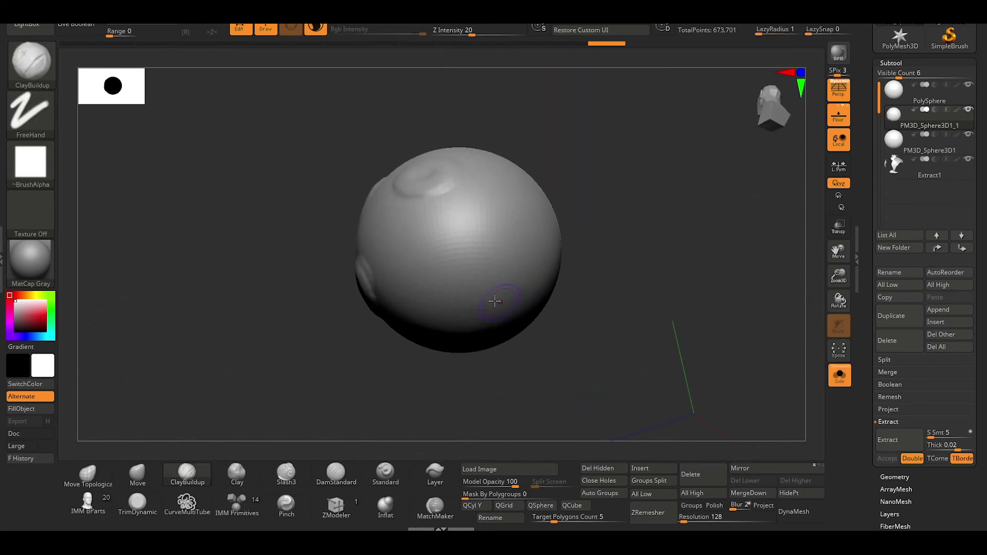
{"action": "left_click_drag", "start_coordinate": [472, 249], "coordinate": [511, 281]}
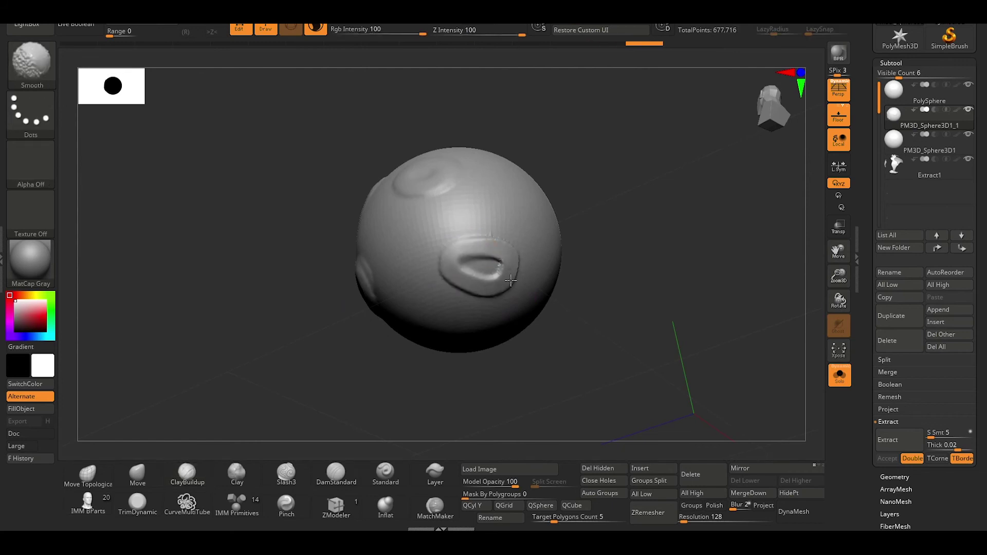
{"action": "left_click_drag", "start_coordinate": [691, 348], "coordinate": [661, 293]}
{"action": "mouse_move", "coordinate": [591, 288]}
{"action": "left_mouse_down"}
{"action": "mouse_move", "coordinate": [581, 309]}
{"action": "mouse_move", "coordinate": [567, 301]}
{"action": "mouse_move", "coordinate": [601, 311]}
{"action": "mouse_move", "coordinate": [623, 300]}
{"action": "left_mouse_up"}
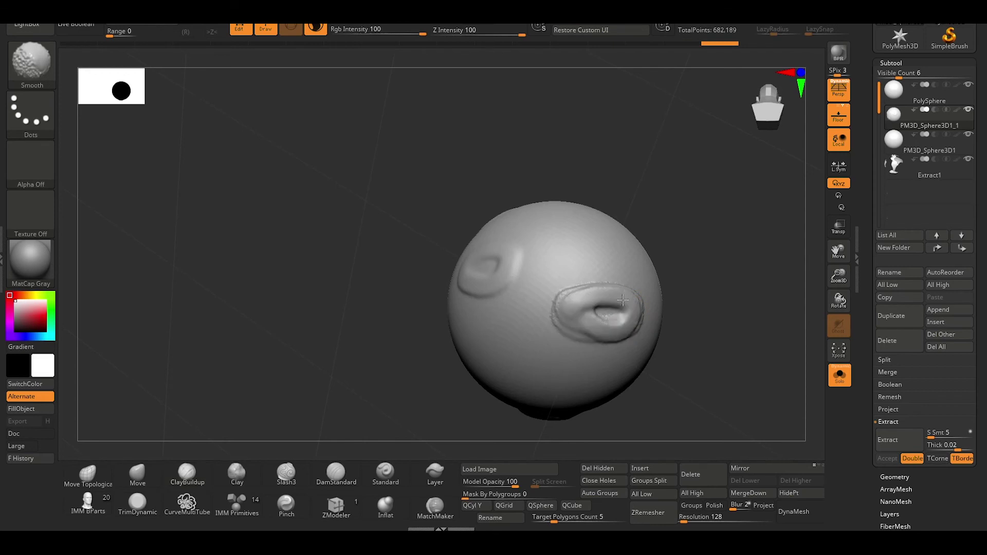
{"action": "mouse_move", "coordinate": [710, 240]}
{"action": "left_mouse_down"}
{"action": "mouse_move", "coordinate": [733, 204]}
{"action": "mouse_move", "coordinate": [709, 221]}
{"action": "mouse_move", "coordinate": [725, 225]}
{"action": "mouse_move", "coordinate": [665, 238]}
{"action": "left_mouse_up"}
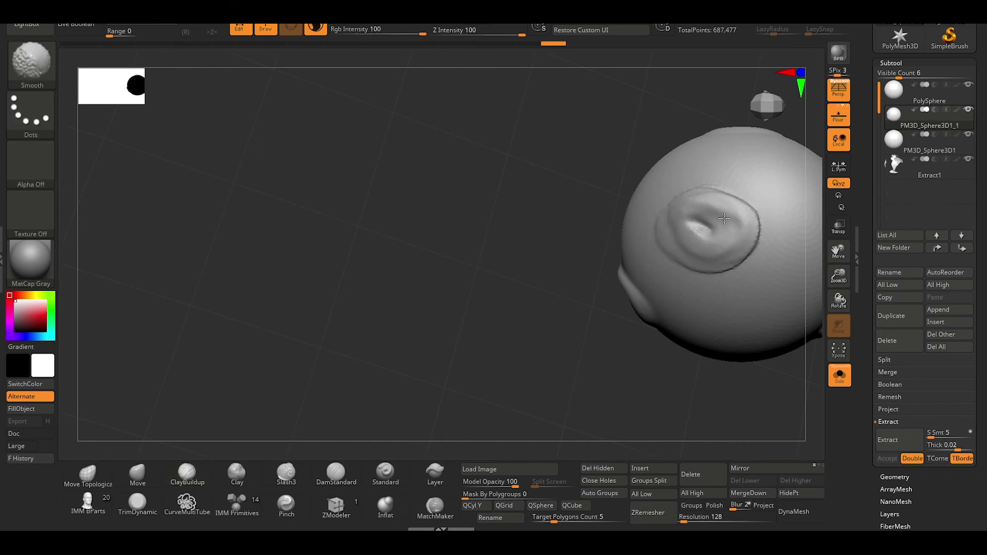
Add one more crater ring on a fresh side, then zoom out to inspect the moon.
{"action": "mouse_move", "coordinate": [566, 346]}
{"action": "left_mouse_down"}
{"action": "mouse_move", "coordinate": [562, 295]}
{"action": "mouse_move", "coordinate": [595, 247]}
{"action": "mouse_move", "coordinate": [462, 333]}
{"action": "mouse_move", "coordinate": [308, 275]}
{"action": "left_mouse_up"}
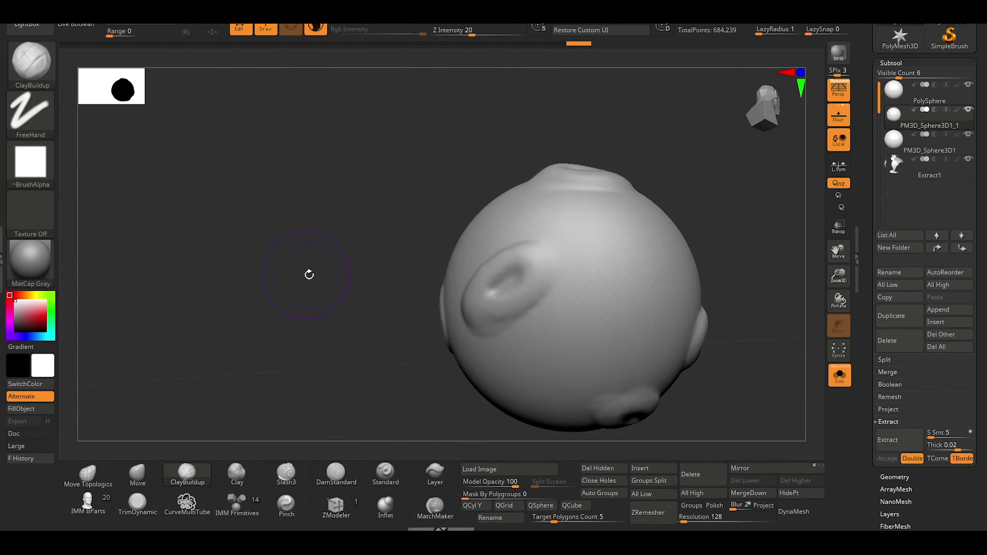
{"action": "left_click_drag", "start_coordinate": [765, 222], "coordinate": [742, 216]}
{"action": "mouse_move", "coordinate": [571, 249]}
{"action": "left_mouse_down"}
{"action": "mouse_move", "coordinate": [614, 247]}
{"action": "mouse_move", "coordinate": [571, 257]}
{"action": "mouse_move", "coordinate": [611, 252]}
{"action": "left_mouse_up"}
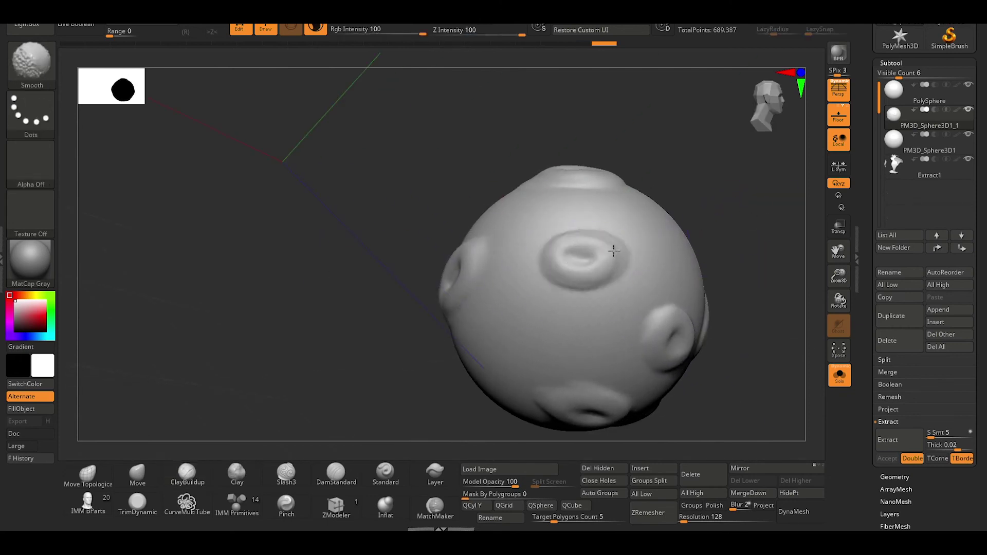
{"action": "left_click_drag", "start_coordinate": [457, 360], "coordinate": [388, 372]}
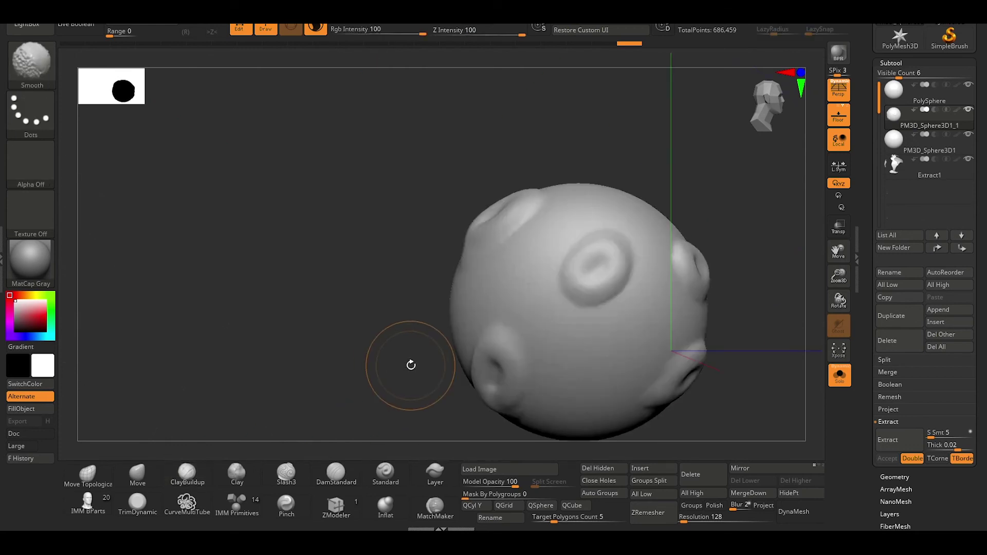
{"action": "left_click_drag", "start_coordinate": [447, 359], "coordinate": [373, 352]}
{"action": "mouse_move", "coordinate": [430, 374]}
{"action": "left_mouse_down", "text": "alt"}
{"action": "mouse_move", "coordinate": [447, 370]}
{"action": "mouse_move", "coordinate": [458, 258]}
{"action": "mouse_move", "coordinate": [515, 278]}
{"action": "mouse_move", "coordinate": [542, 309]}
{"action": "mouse_move", "coordinate": [674, 238]}
{"action": "mouse_move", "coordinate": [646, 240]}
{"action": "mouse_move", "coordinate": [665, 245]}
{"action": "mouse_move", "coordinate": [649, 247]}
{"action": "mouse_move", "coordinate": [658, 254]}
{"action": "left_mouse_up", "text": "alt"}
{"action": "left_click_drag", "start_coordinate": [766, 292], "coordinate": [767, 258]}
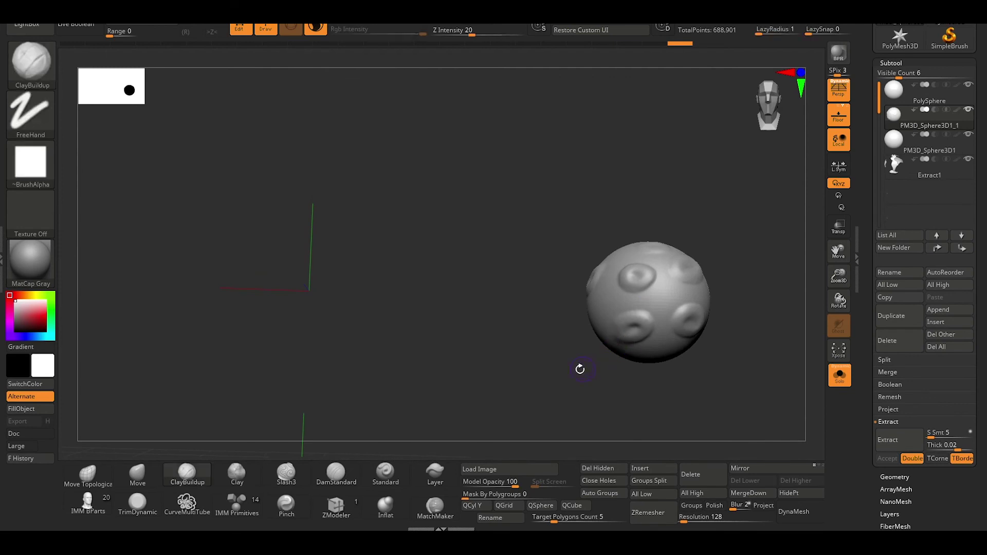
{"action": "left_click_drag", "start_coordinate": [578, 368], "coordinate": [488, 355], "text": "alt"}
Turn Solo off to show the globe, and move PM3D_Sphere3D1_1 to the bottom of the Subtool list.
{"action": "left_click", "coordinate": [839, 380]}
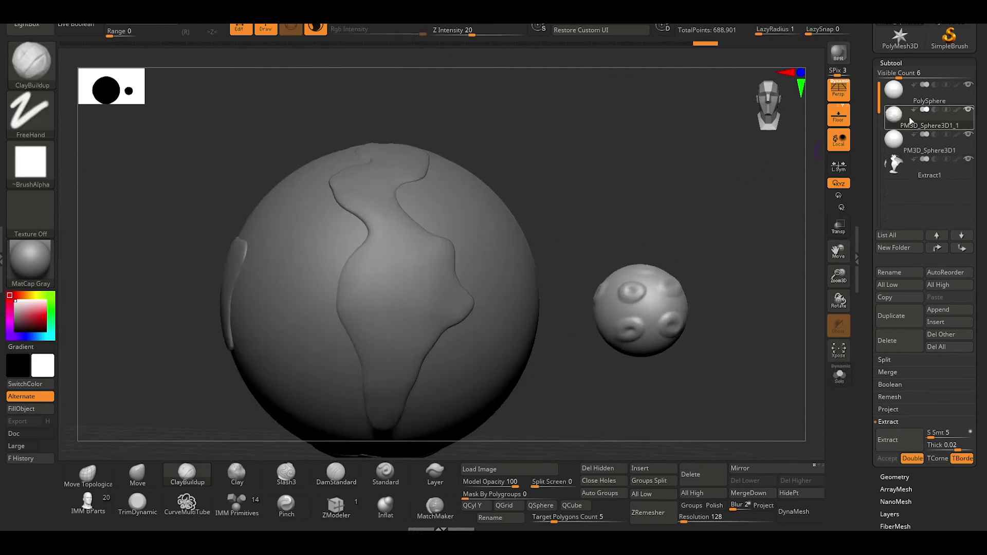
{"action": "left_click_drag", "start_coordinate": [910, 118], "coordinate": [872, 191]}
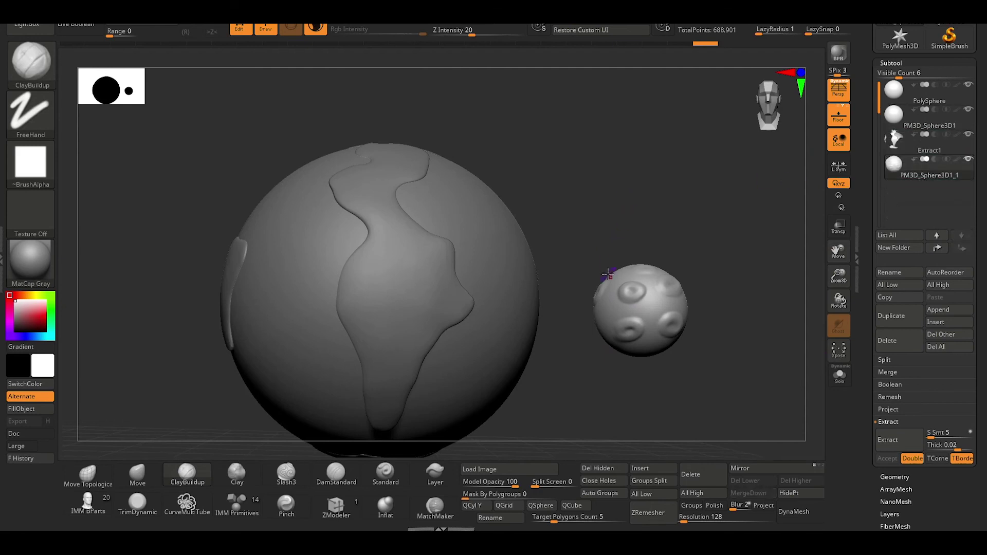
{"action": "mouse_move", "coordinate": [622, 220]}
{"action": "left_mouse_down"}
{"action": "mouse_move", "coordinate": [678, 203]}
{"action": "mouse_move", "coordinate": [656, 187]}
{"action": "mouse_move", "coordinate": [672, 220]}
{"action": "left_mouse_up"}
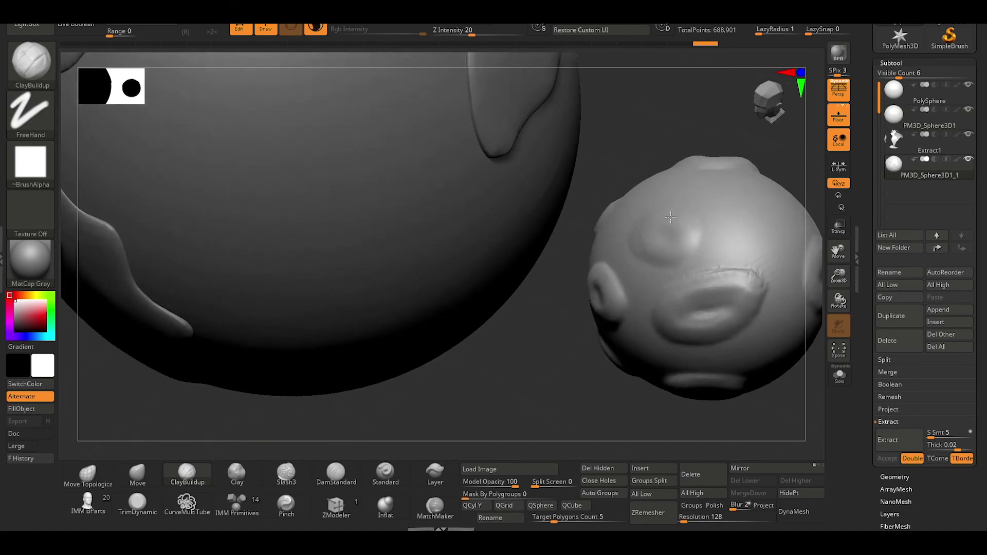
Add a ring crater near the moon's top with ClayBuildup and Shift-smoothing, then frame both spheres.
{"action": "left_click_drag", "start_coordinate": [749, 275], "coordinate": [718, 274], "text": "shift"}
{"action": "mouse_move", "coordinate": [661, 219]}
{"action": "left_mouse_down"}
{"action": "mouse_move", "coordinate": [678, 232]}
{"action": "mouse_move", "coordinate": [668, 226]}
{"action": "mouse_move", "coordinate": [647, 248]}
{"action": "left_mouse_up"}
{"action": "mouse_move", "coordinate": [628, 163]}
{"action": "left_mouse_down"}
{"action": "mouse_move", "coordinate": [611, 130]}
{"action": "mouse_move", "coordinate": [634, 88]}
{"action": "left_mouse_up"}
{"action": "mouse_move", "coordinate": [570, 335]}
{"action": "left_mouse_down"}
{"action": "mouse_move", "coordinate": [584, 326]}
{"action": "mouse_move", "coordinate": [562, 363]}
{"action": "mouse_move", "coordinate": [560, 293]}
{"action": "mouse_move", "coordinate": [615, 248]}
{"action": "left_mouse_up"}
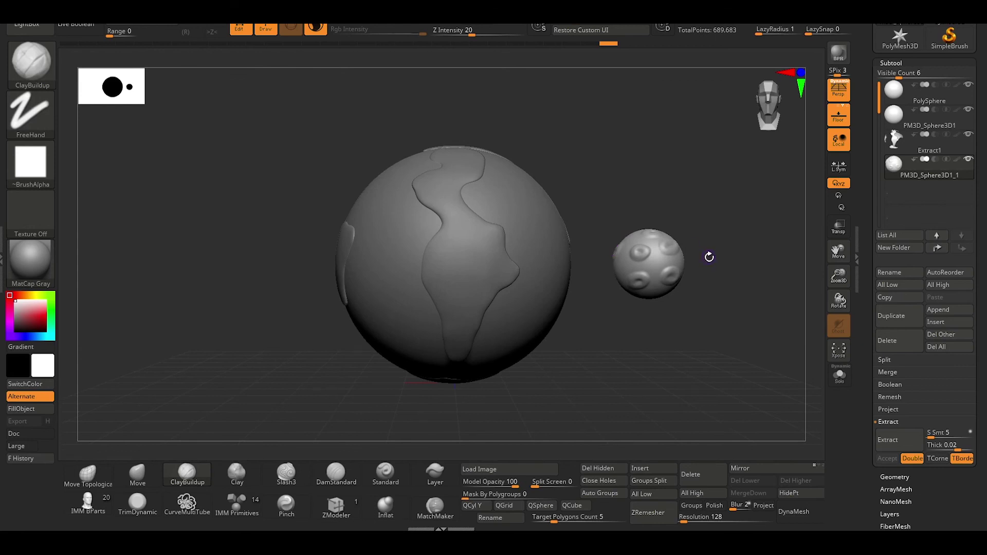
Select the moon subtool and re-DynaMesh it at Resolution 256, bringing total points to 923,024.
{"action": "key", "text": "shift"}
{"action": "left_click", "coordinate": [797, 237], "text": "ctrl"}
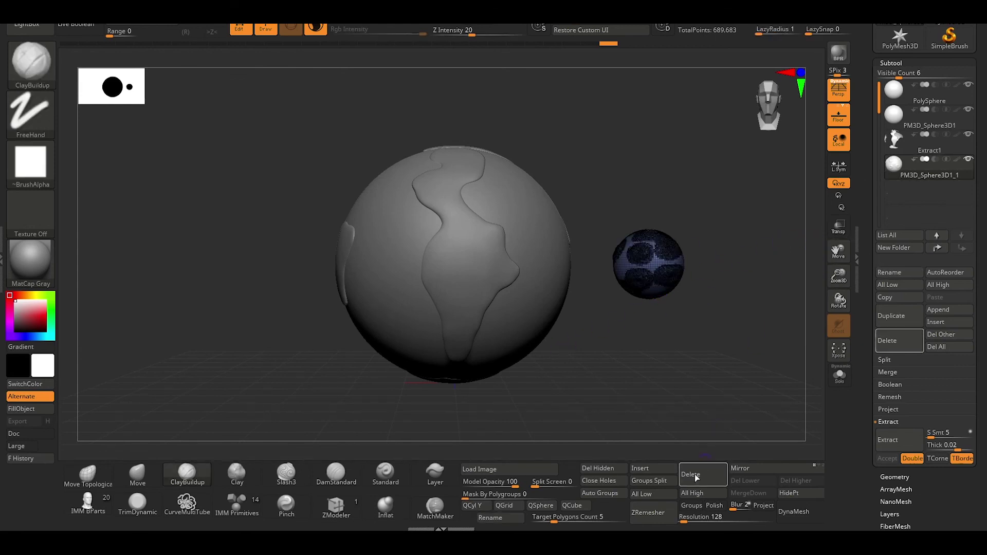
{"action": "left_click_drag", "start_coordinate": [685, 517], "coordinate": [696, 516]}
{"action": "type", "text": "256"}
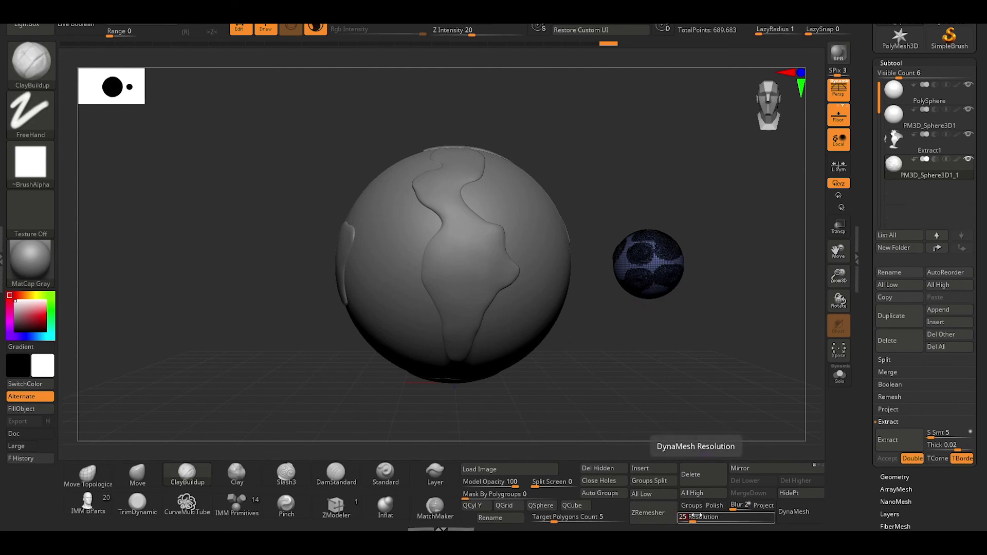
{"action": "key", "text": "Return"}
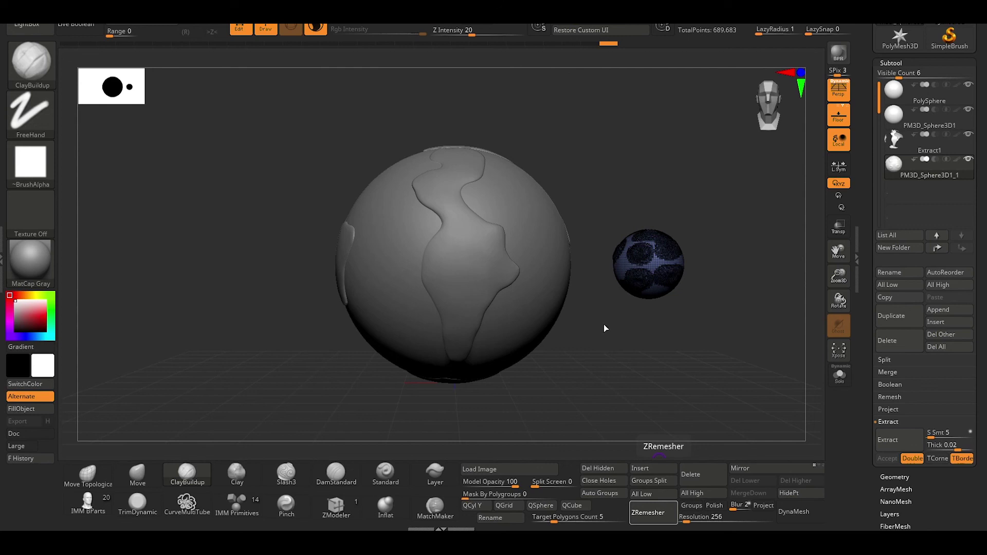
{"action": "key", "text": "ctrl"}
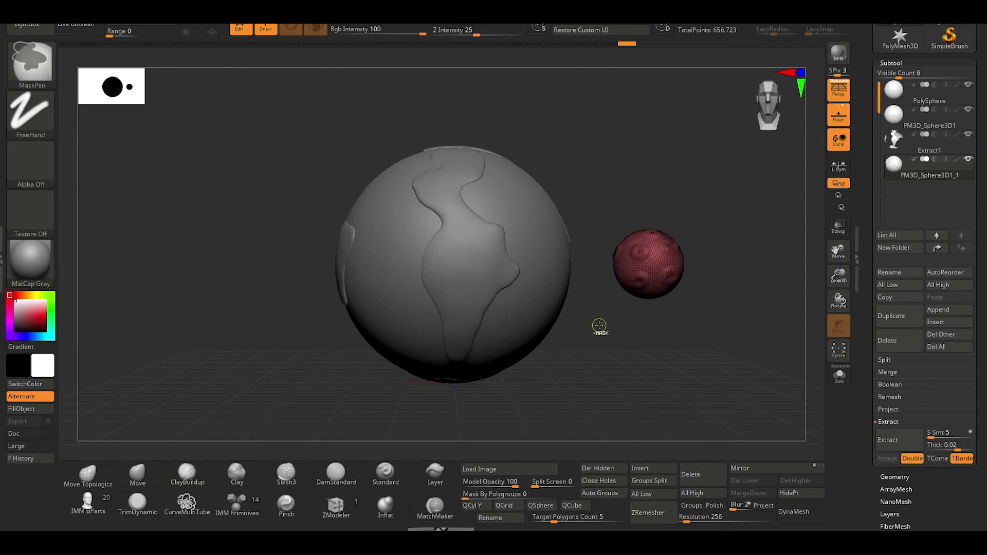
{"action": "key", "text": "ctrl+z"}
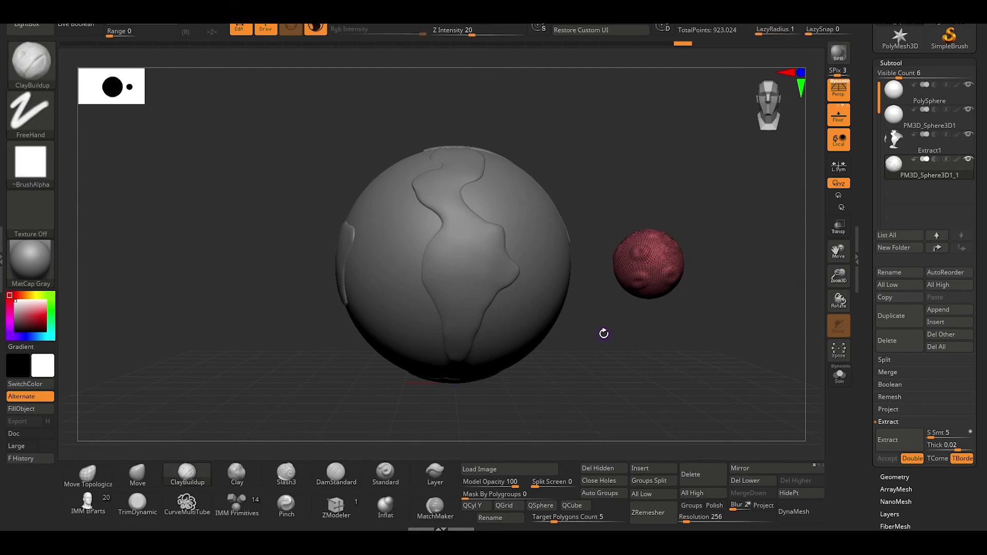